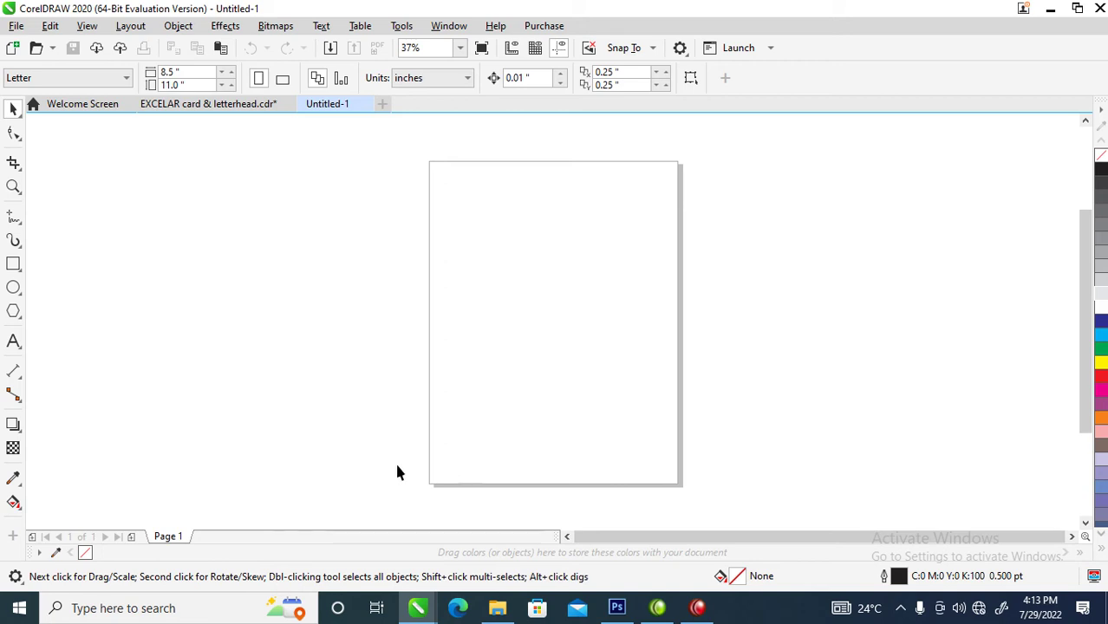
# Step: Draw a 3.944-inch square rectangle on the page and zoom in on it
pyautogui.click(13, 265)
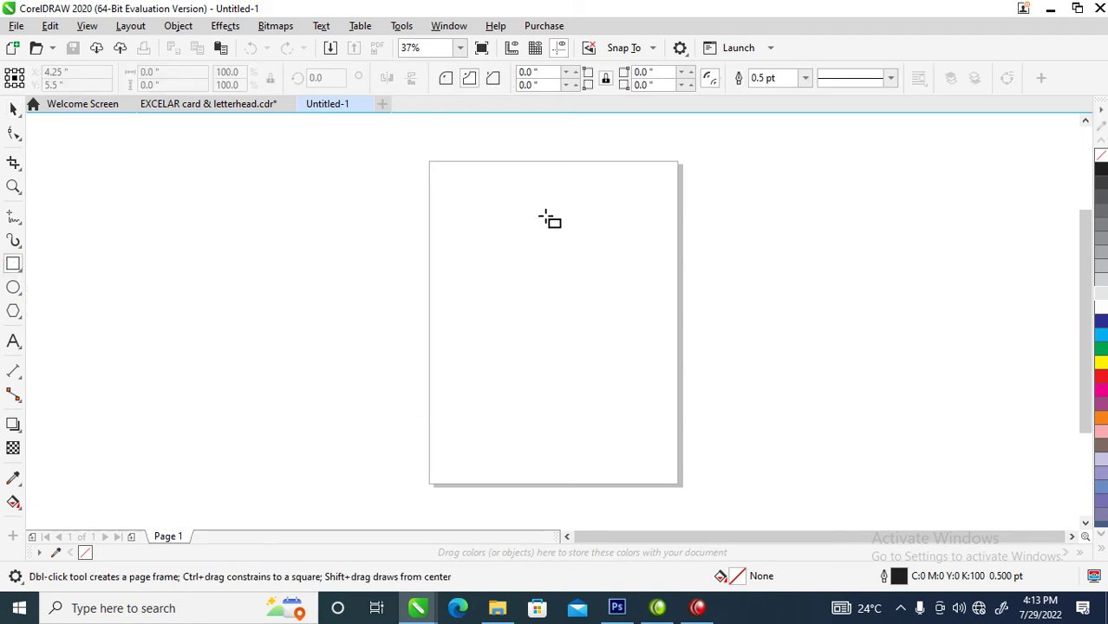
pyautogui.moveTo(452, 212)
pyautogui.mouseDown()
pyautogui.moveTo(482, 240)
pyautogui.moveTo(532, 329)
pyautogui.mouseUp()
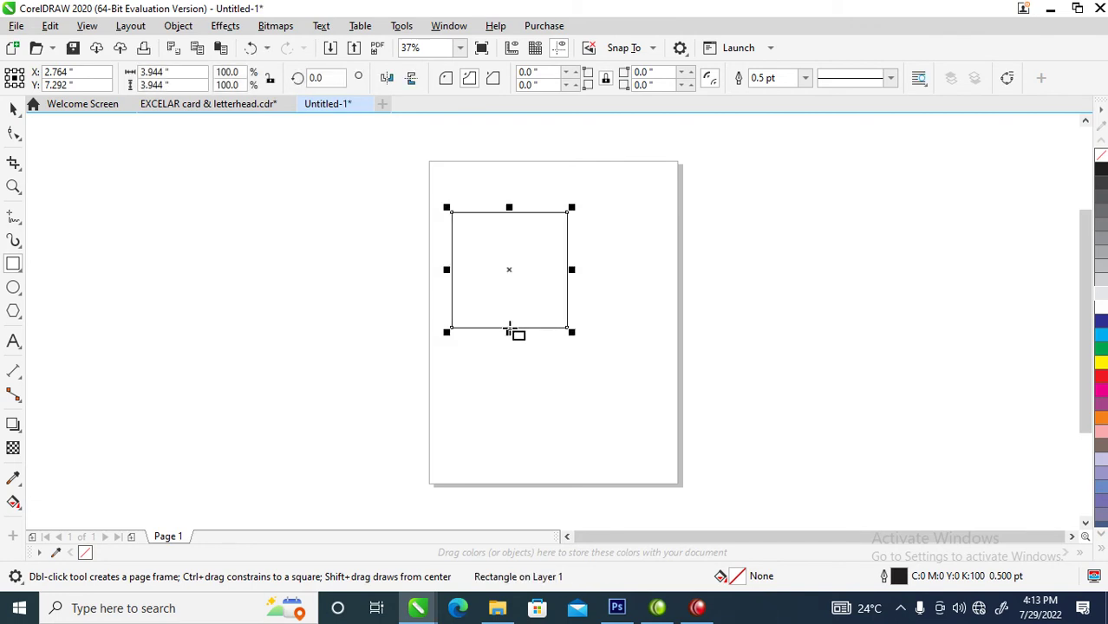
pyautogui.press('z')
pyautogui.moveTo(378, 166); pyautogui.dragTo(596, 369)
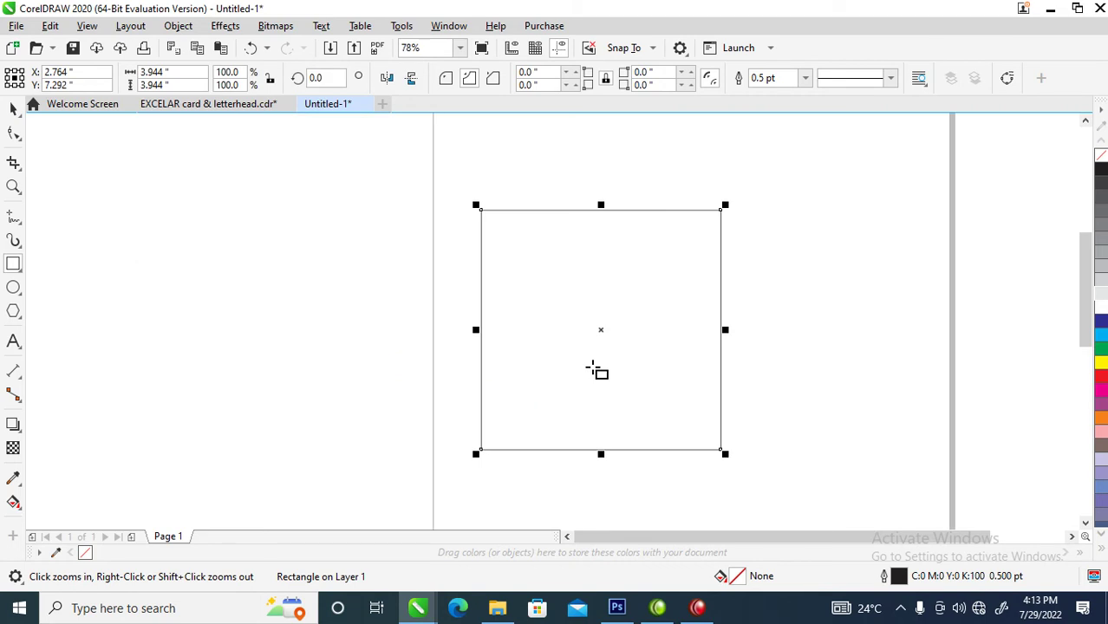
# Step: Round all four corners of the square with a 0.316-inch round corner radius
pyautogui.click(14, 135)
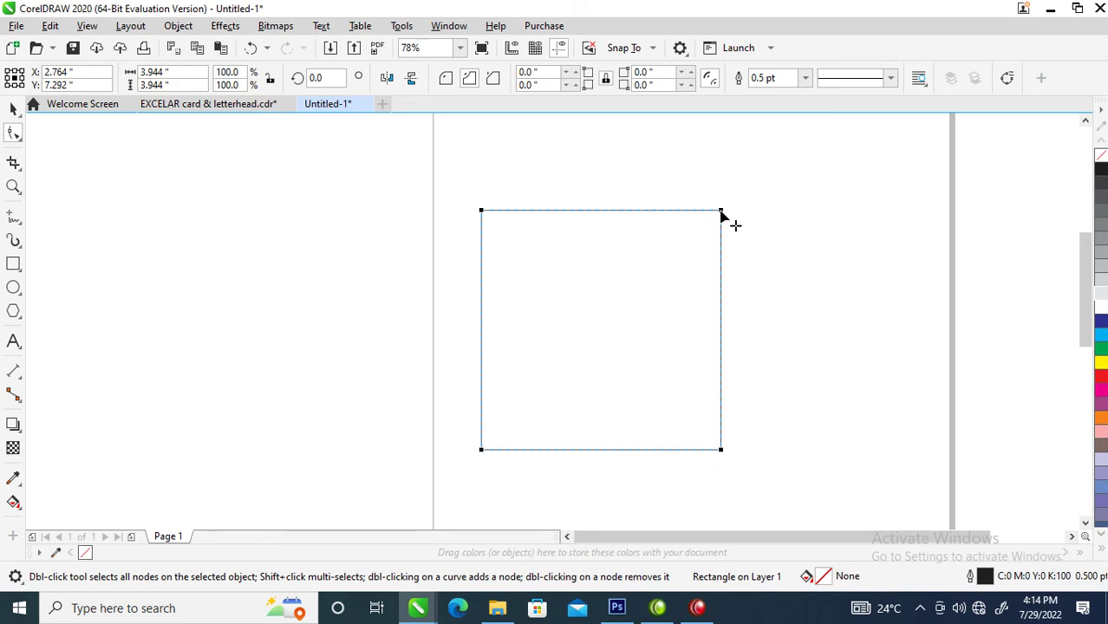
pyautogui.moveTo(721, 212); pyautogui.dragTo(711, 235)
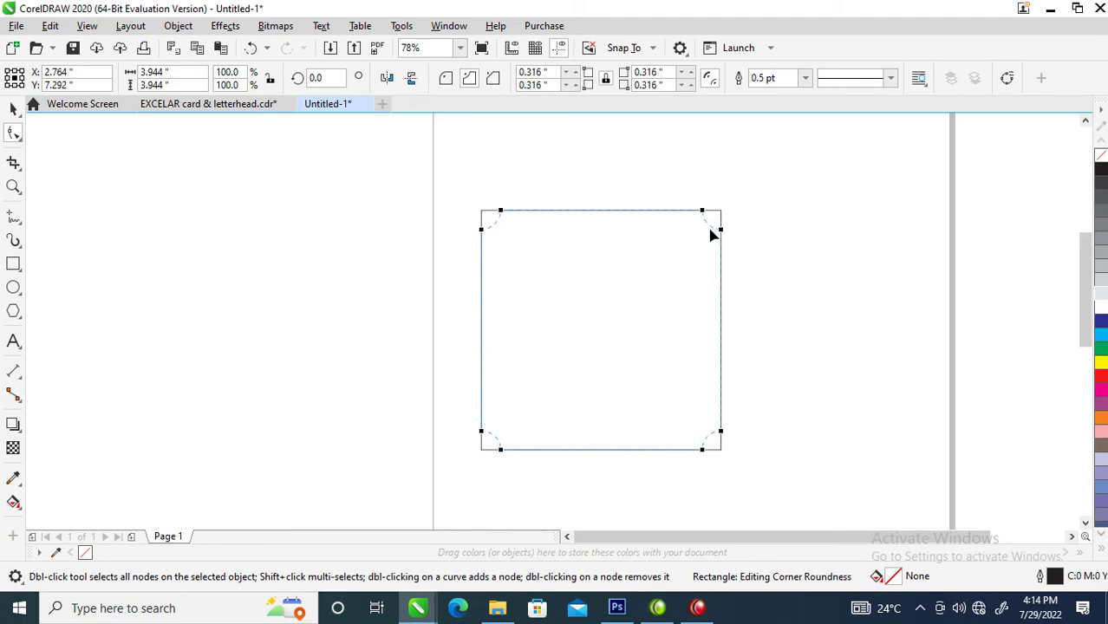
pyautogui.moveTo(711, 234); pyautogui.dragTo(710, 228)
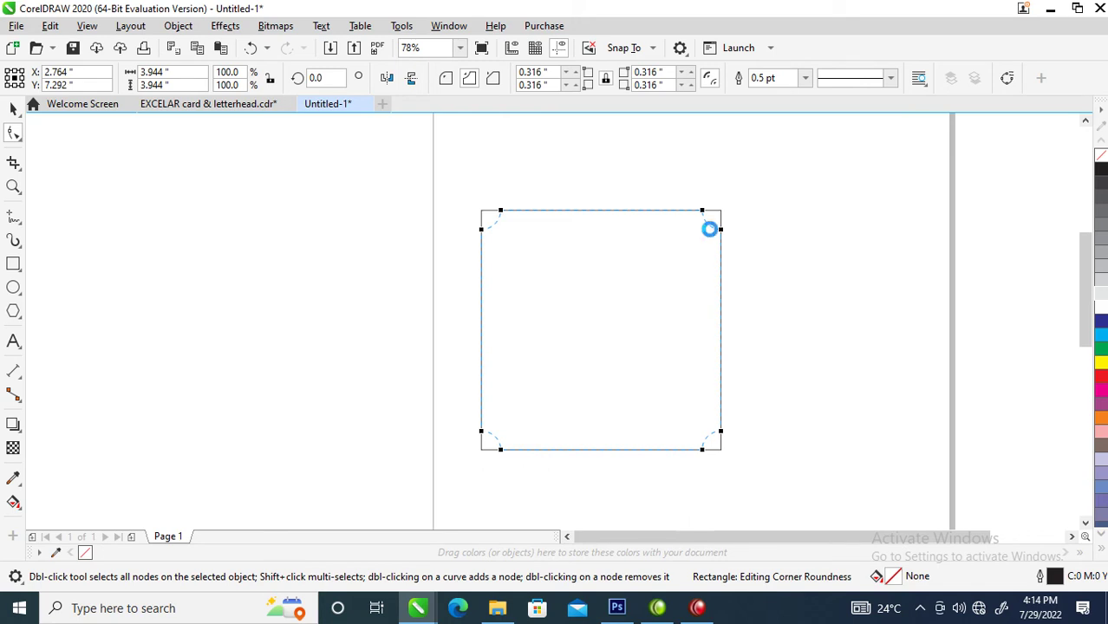
pyautogui.click(448, 79)
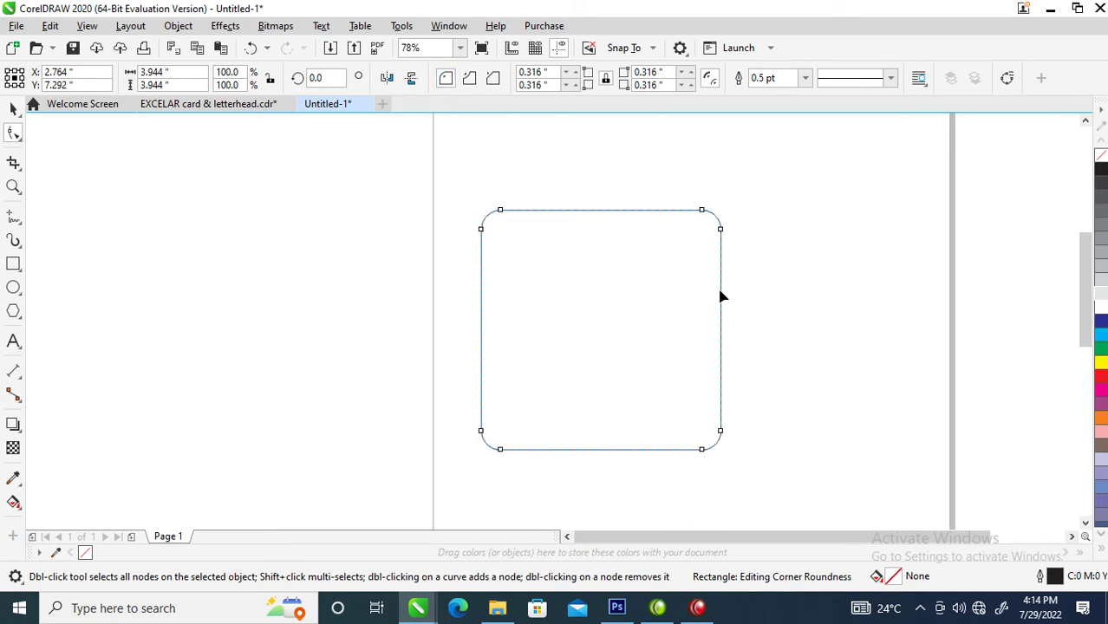
pyautogui.press('space')
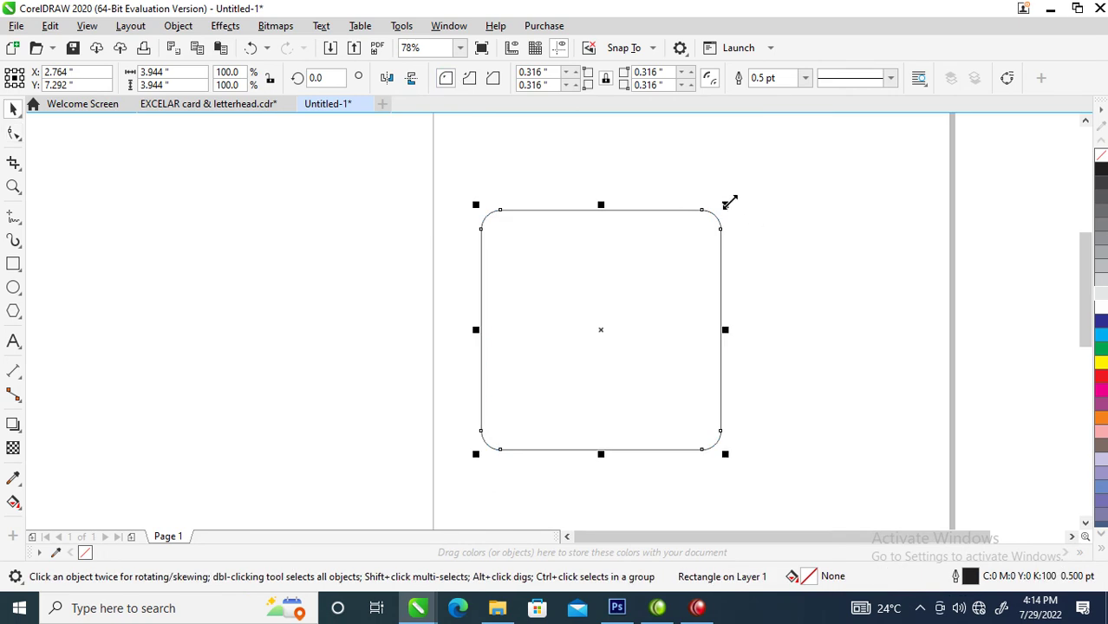
# Step: Add concentric inner copies of 3.34 and 3.019 inches, the first with 0.16-inch corners
pyautogui.moveTo(730, 202); pyautogui.dragTo(714, 220)
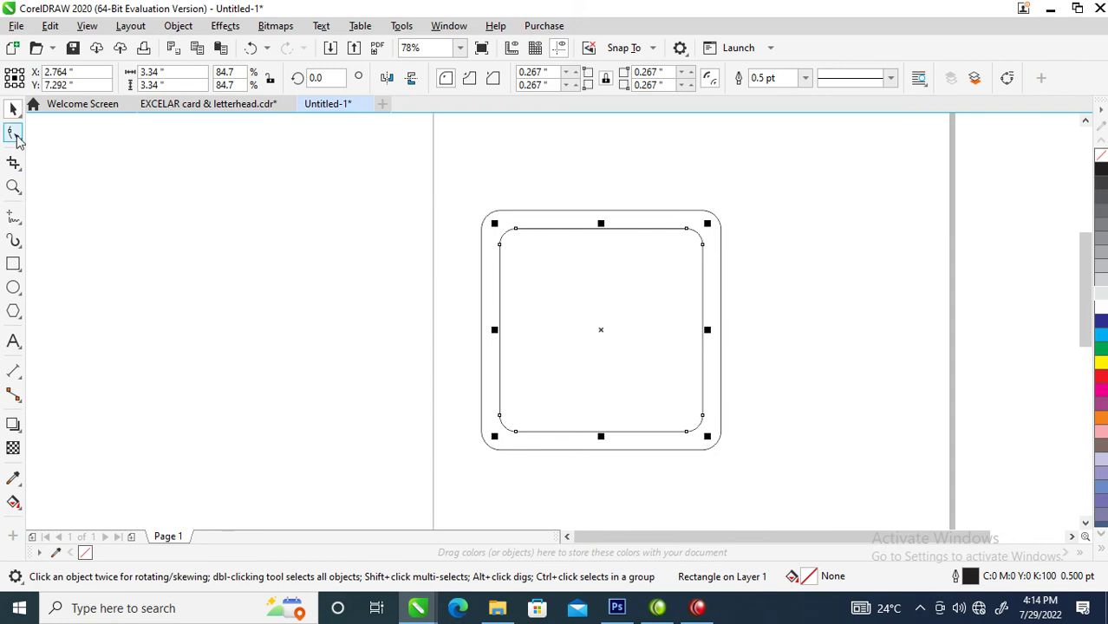
pyautogui.click(14, 134)
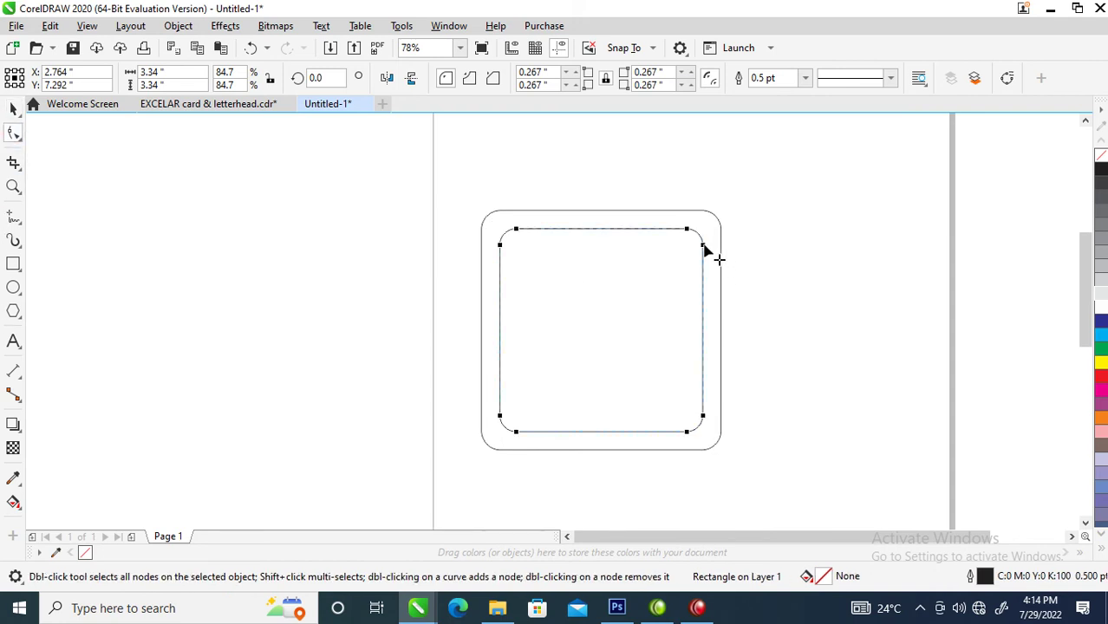
pyautogui.moveTo(704, 246); pyautogui.dragTo(707, 240)
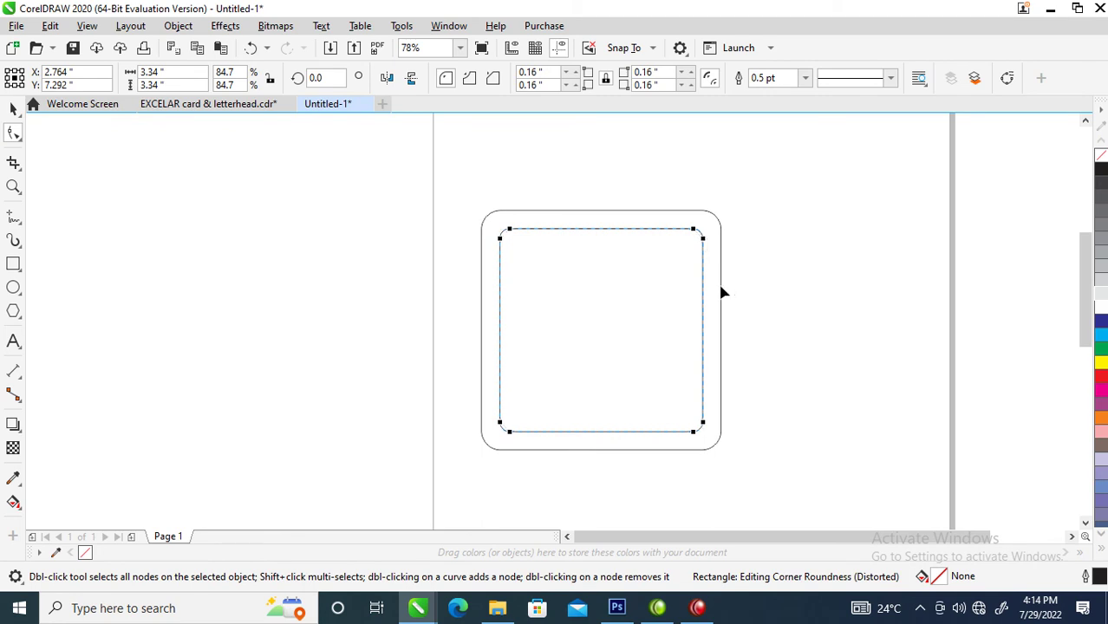
pyautogui.press('space')
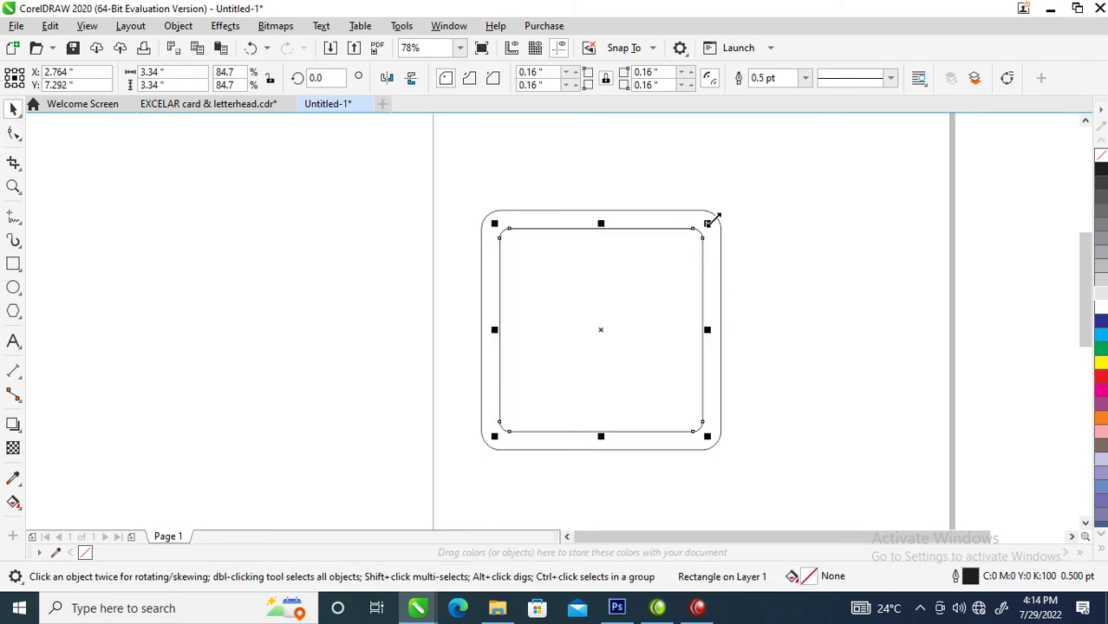
pyautogui.moveTo(712, 220); pyautogui.dragTo(707, 231)
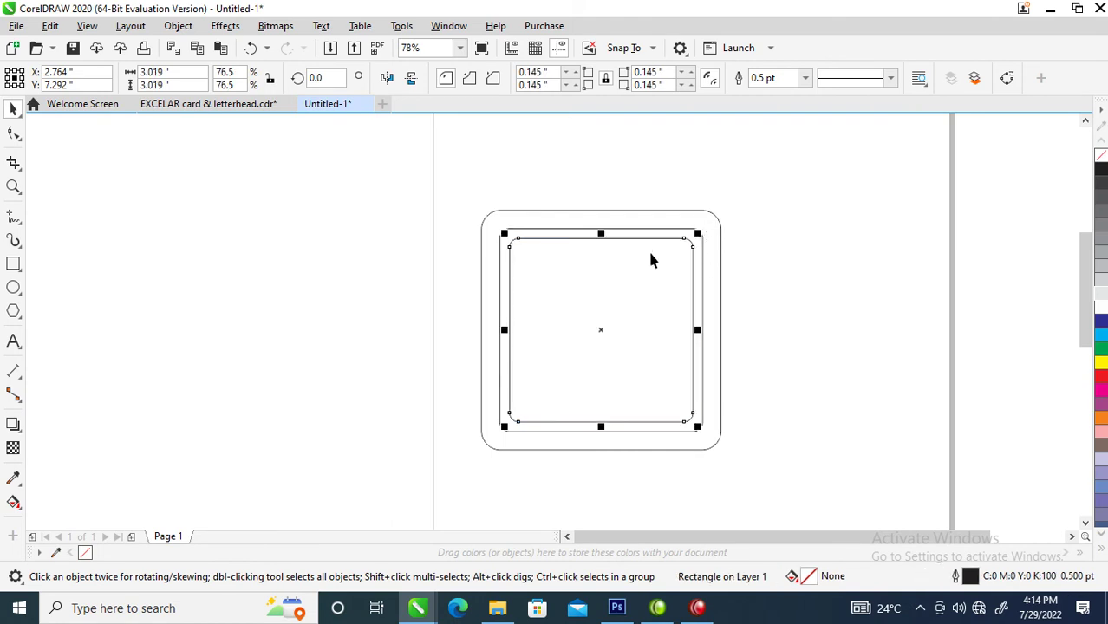
# Step: Combine the 3.34-inch and 3.019-inch rounded rectangles into a single thin frame curve
pyautogui.click(13, 133)
pyautogui.moveTo(694, 251); pyautogui.dragTo(703, 252)
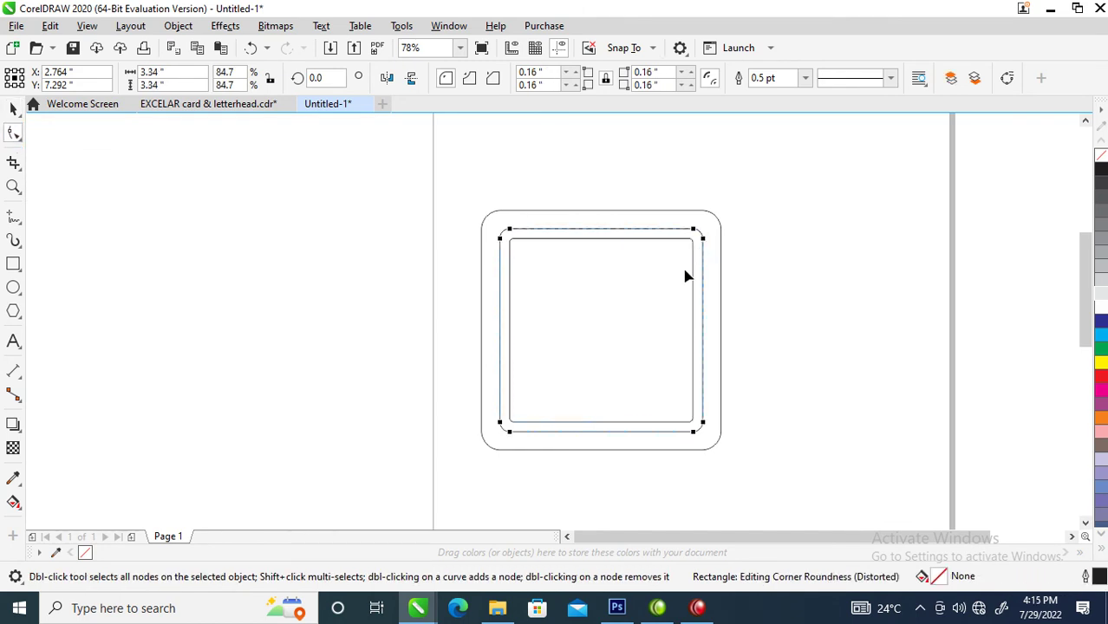
pyautogui.press('space')
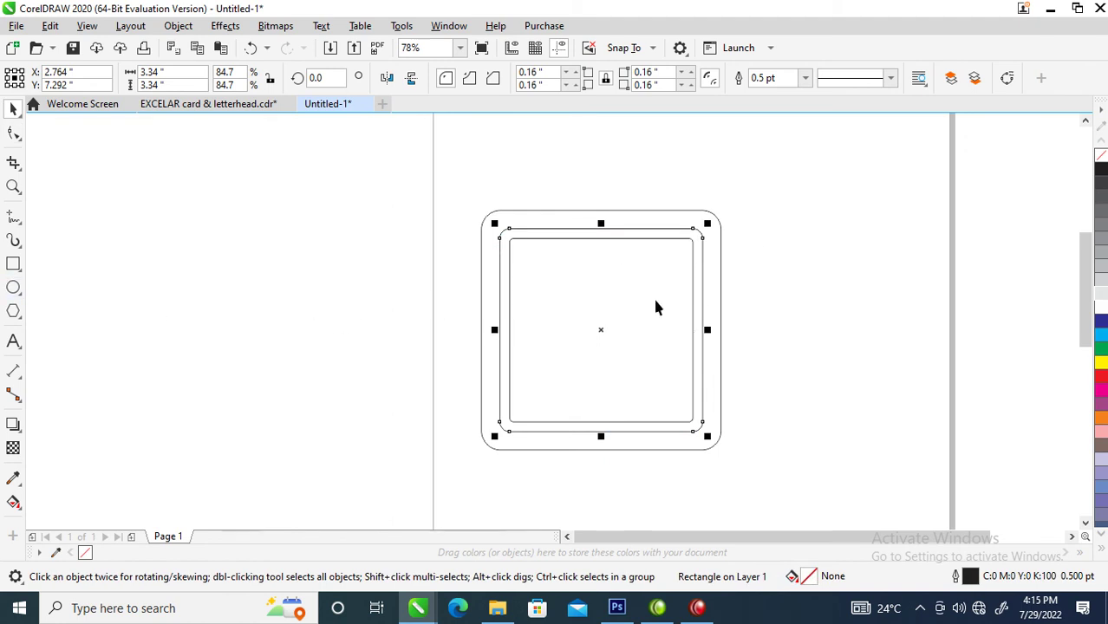
pyautogui.keyDown('shift'); pyautogui.click(692, 246); pyautogui.keyUp('shift')
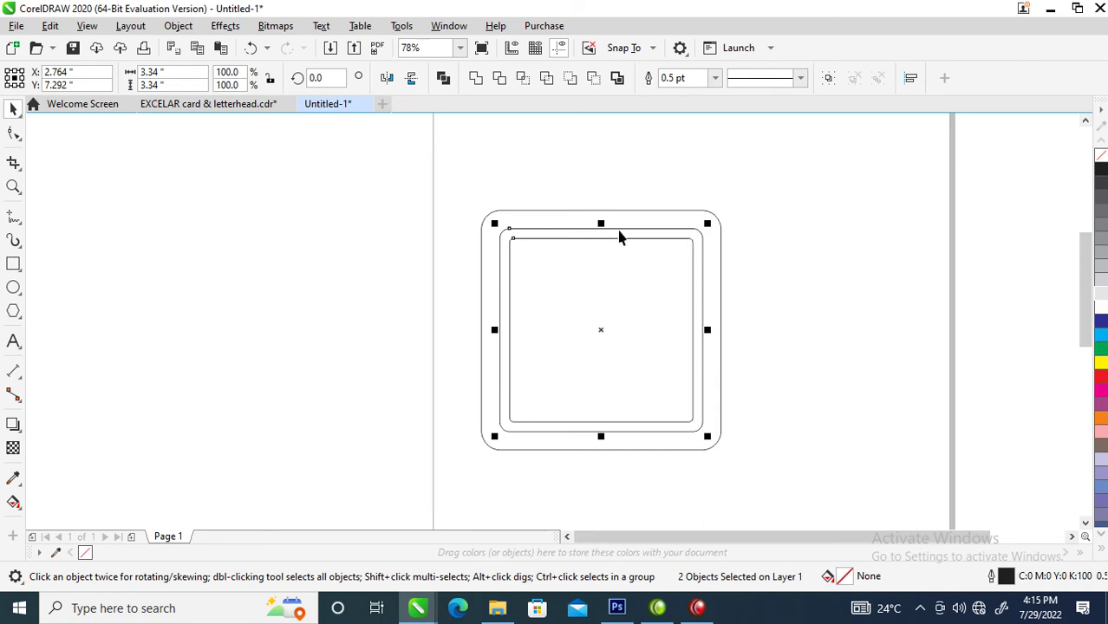
pyautogui.click(442, 78)
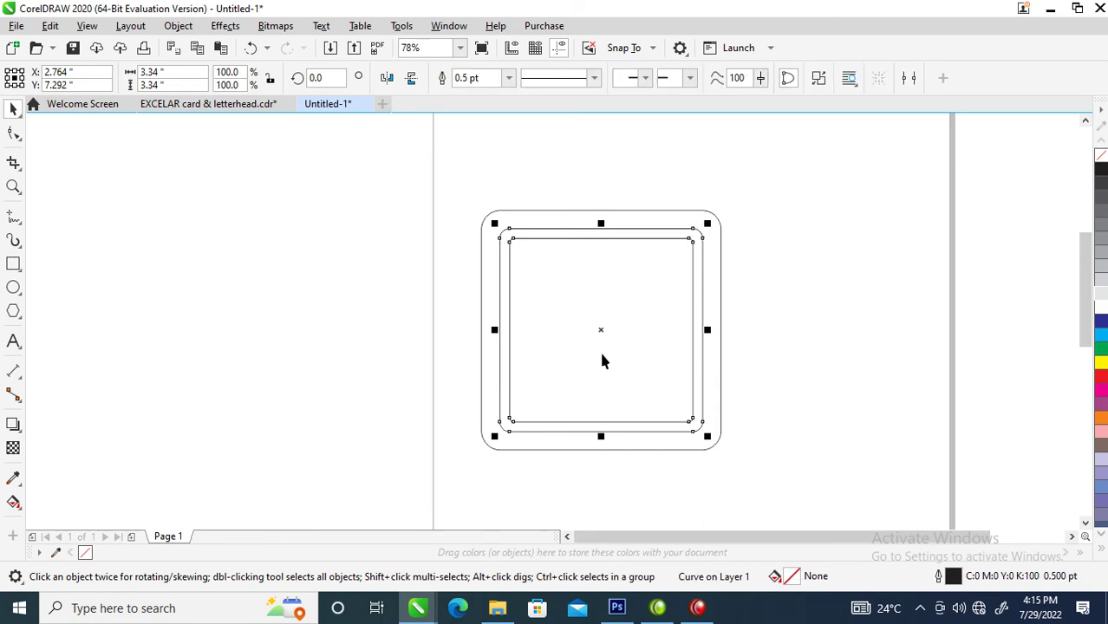
# Step: Draw a 2.341-inch circle with a 2.046-inch copy inside and combine them into a ring
pyautogui.click(13, 289)
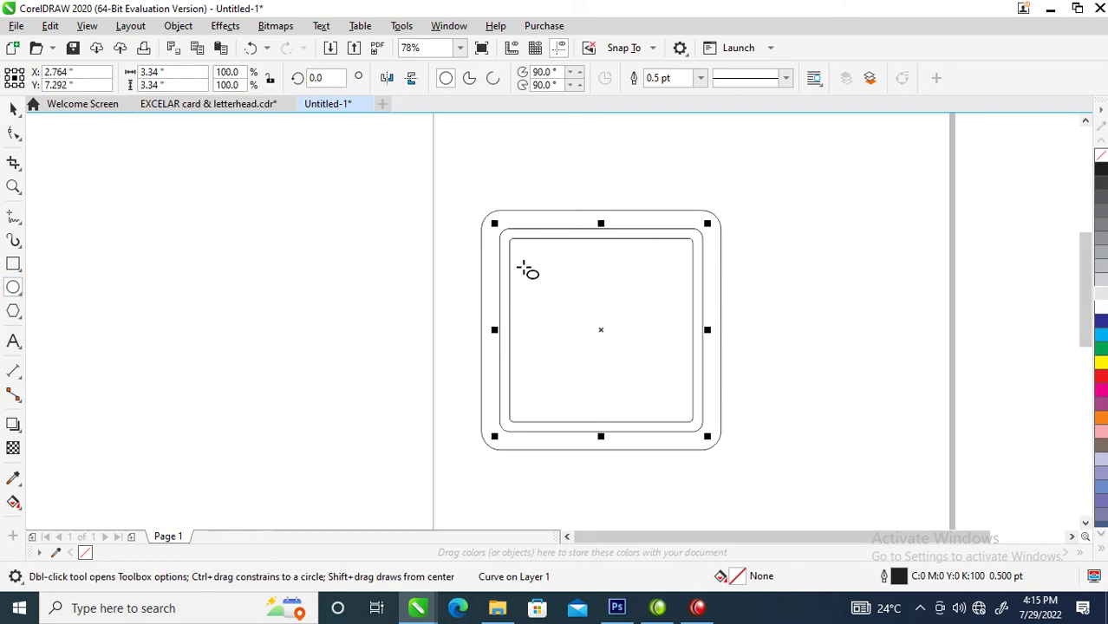
pyautogui.moveTo(526, 277); pyautogui.dragTo(671, 406)
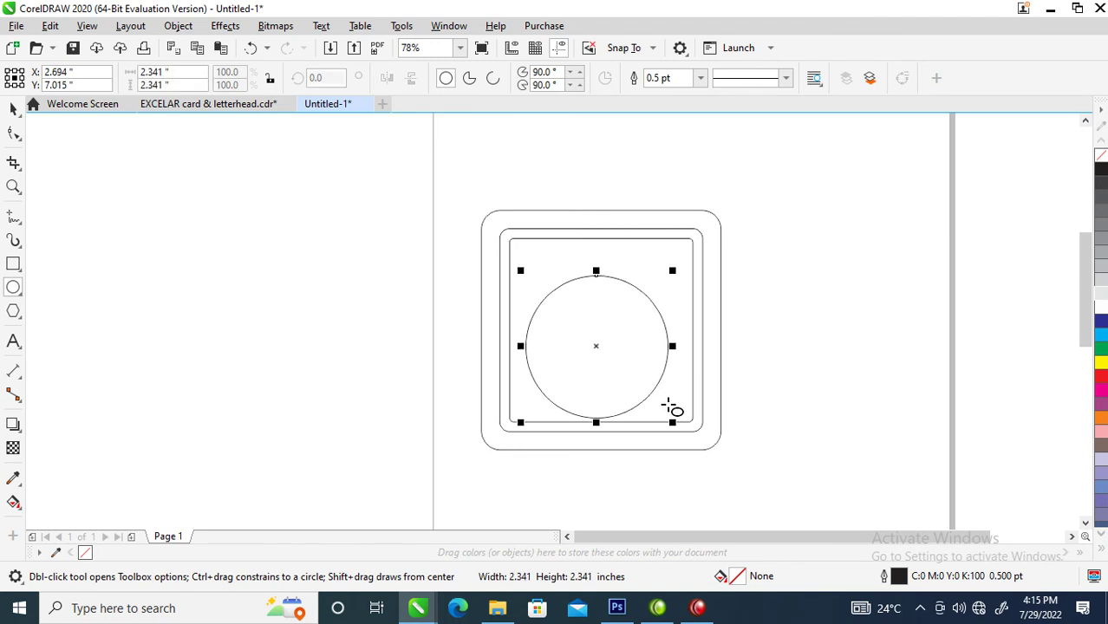
pyautogui.press('space')
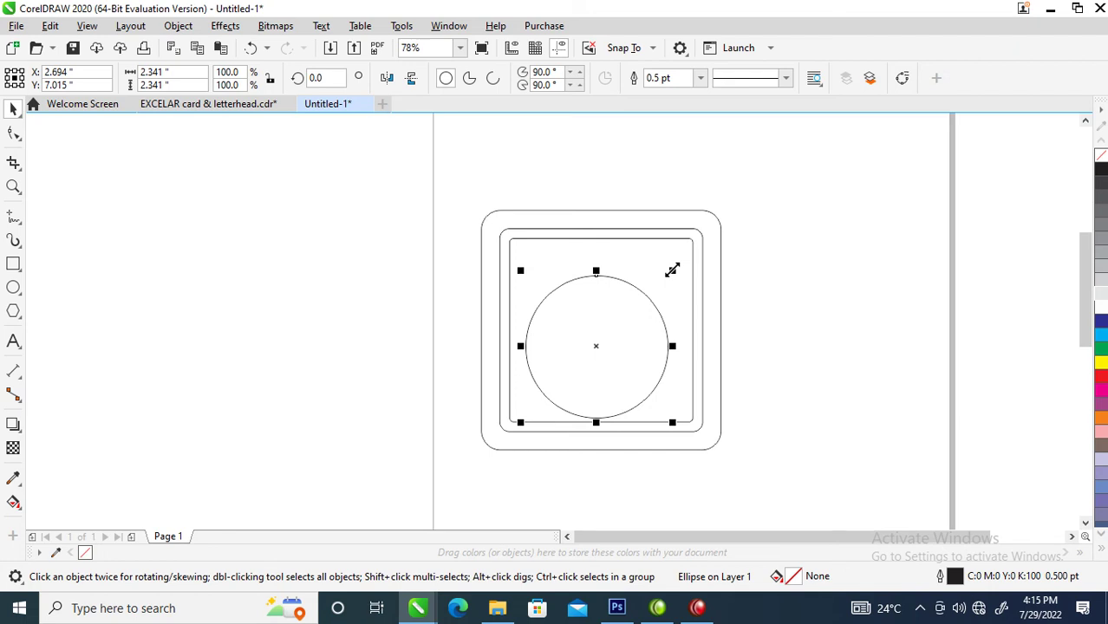
pyautogui.moveTo(672, 270); pyautogui.dragTo(669, 279)
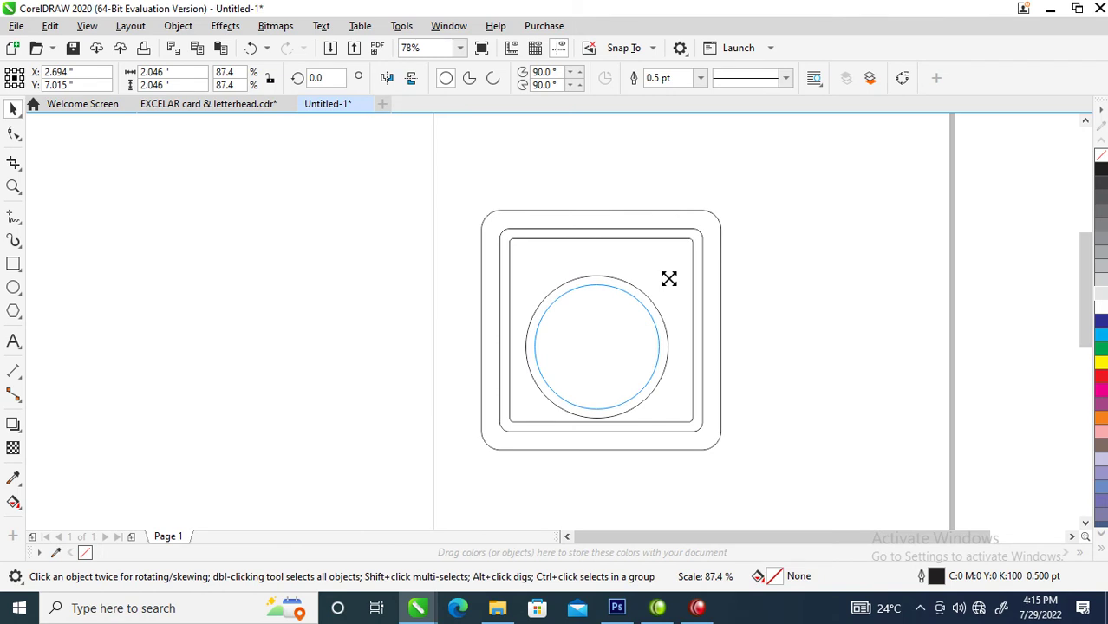
pyautogui.moveTo(668, 278); pyautogui.dragTo(667, 275)
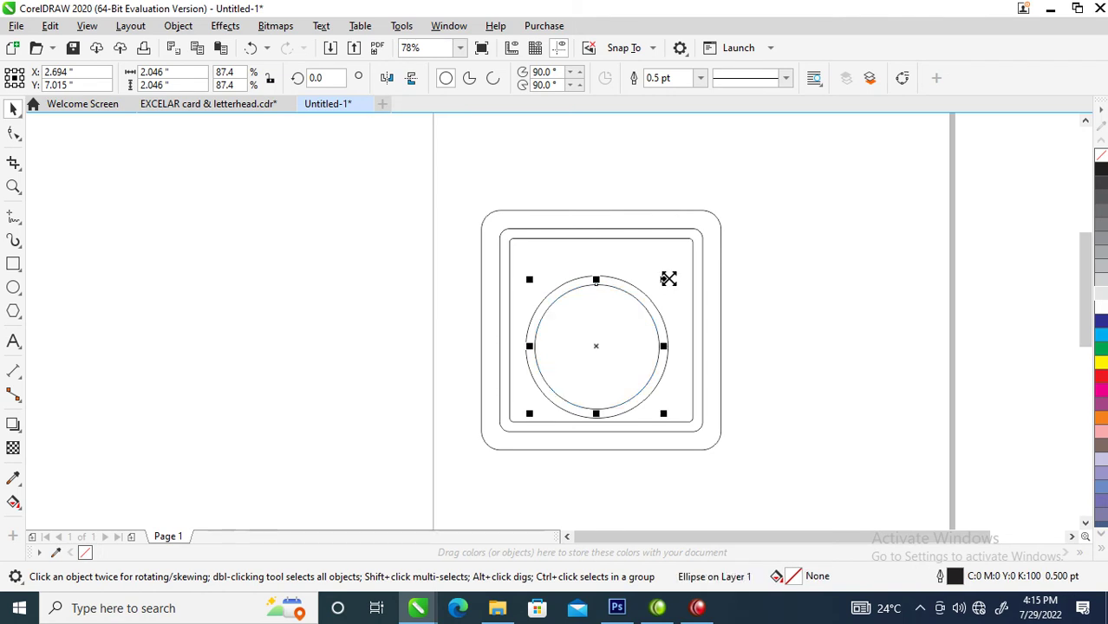
pyautogui.keyDown('shift'); pyautogui.click(618, 279); pyautogui.keyUp('shift')
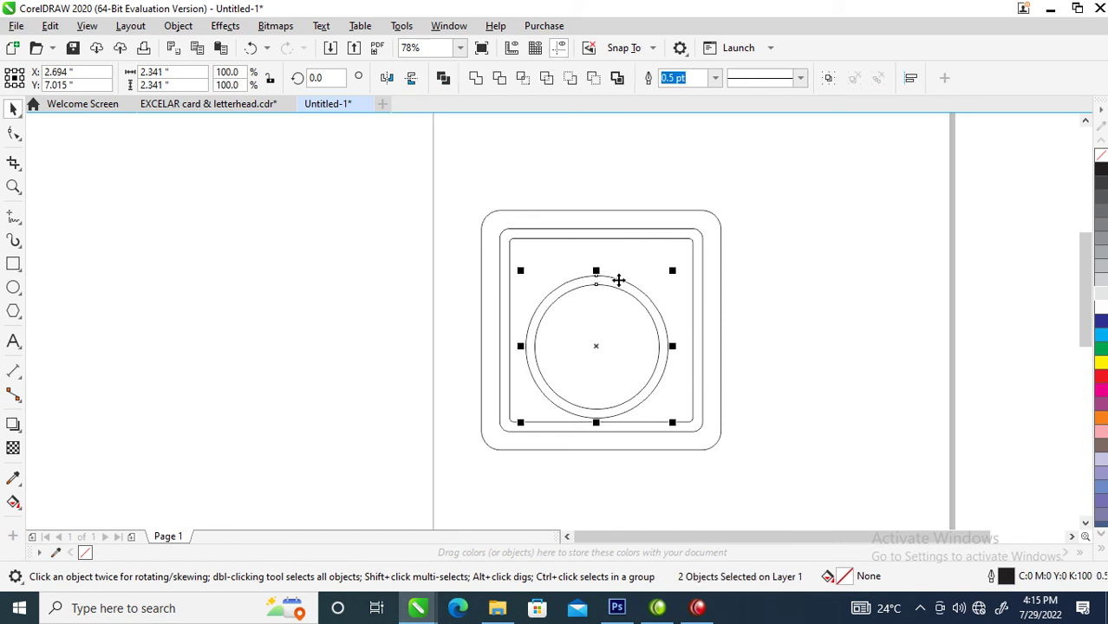
pyautogui.hotkey('ctrl', 'l')
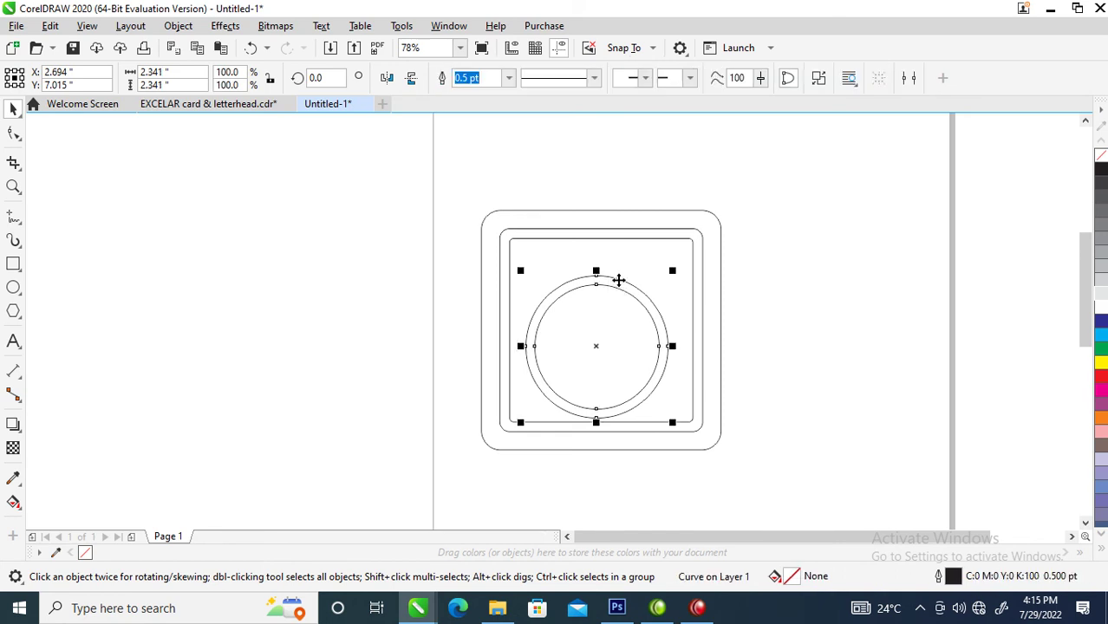
# Step: Center the ring horizontally and vertically on the rounded-rectangle frame
pyautogui.keyDown('shift'); pyautogui.click(634, 237); pyautogui.keyUp('shift')
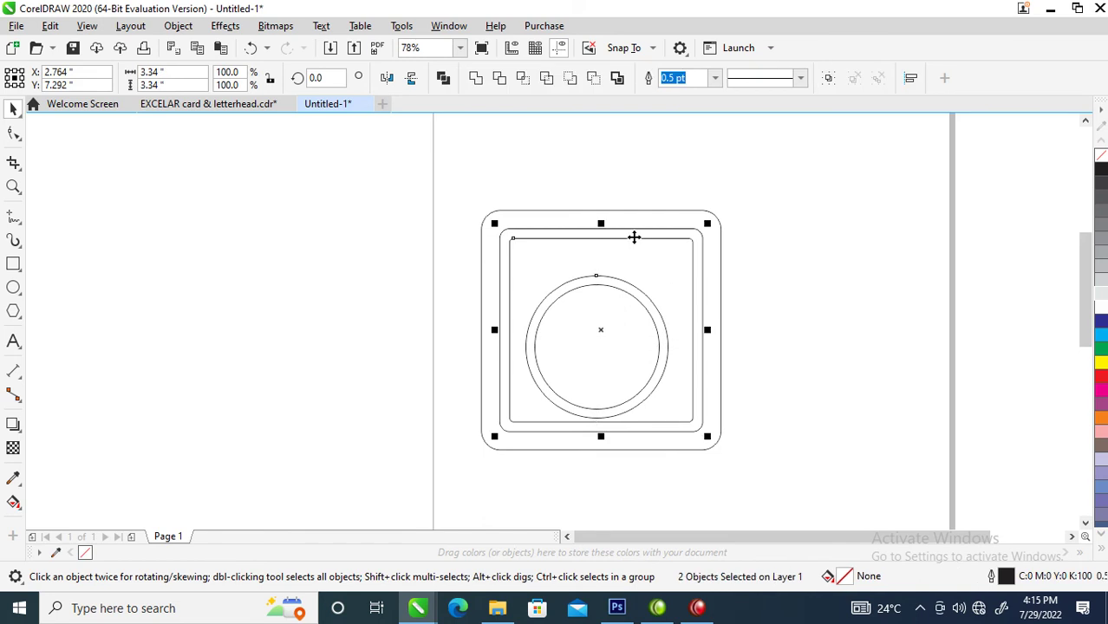
pyautogui.press('c')
pyautogui.press('e')
pyautogui.click(842, 280)
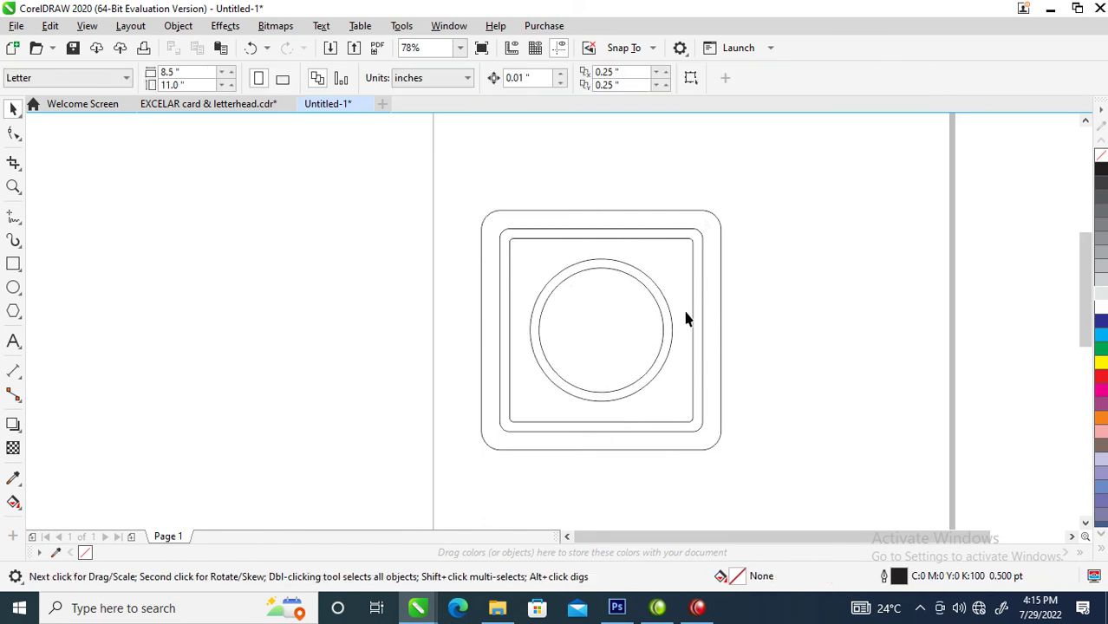
# Step: Draw a small lens circle near the upper-right corner plus a copy scaled to about 77%
pyautogui.press('z')
pyautogui.moveTo(554, 201); pyautogui.dragTo(685, 295)
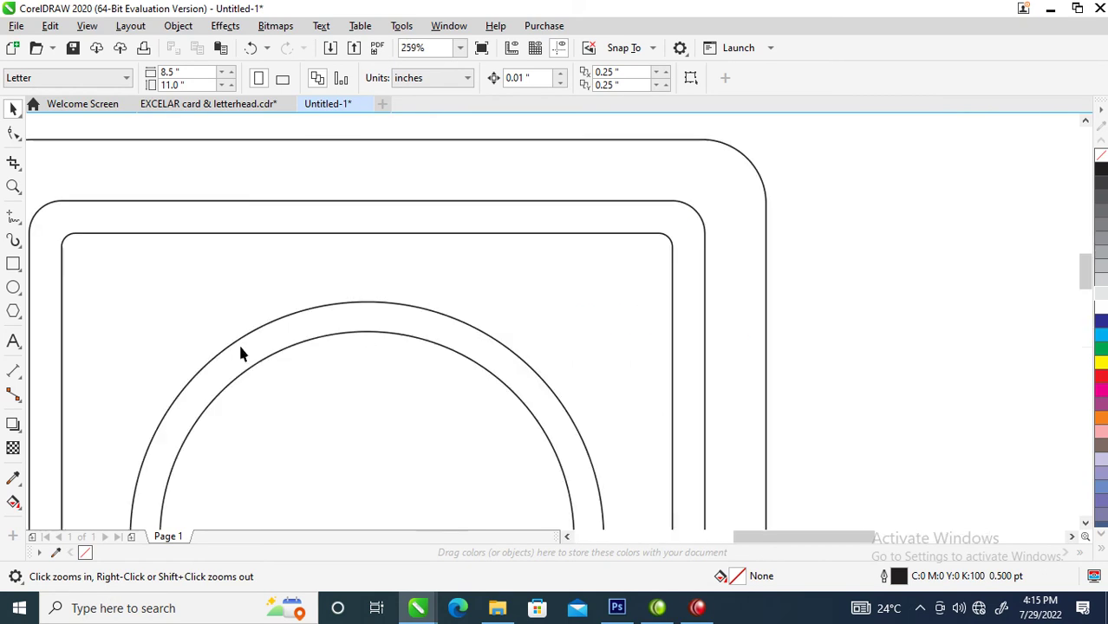
pyautogui.click(13, 287)
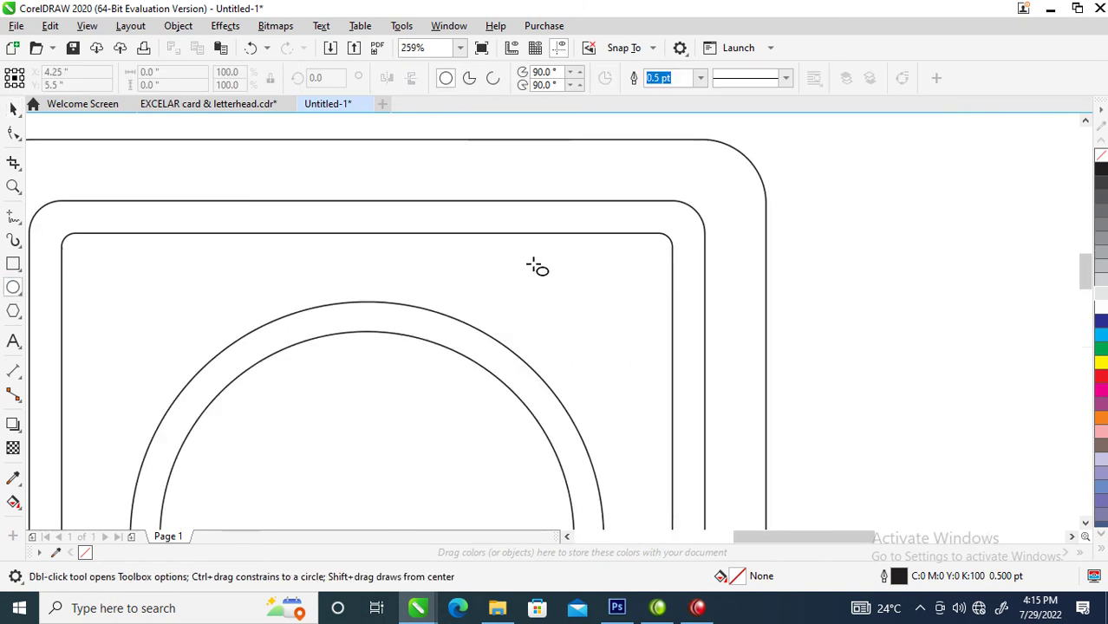
pyautogui.moveTo(537, 268); pyautogui.dragTo(623, 373)
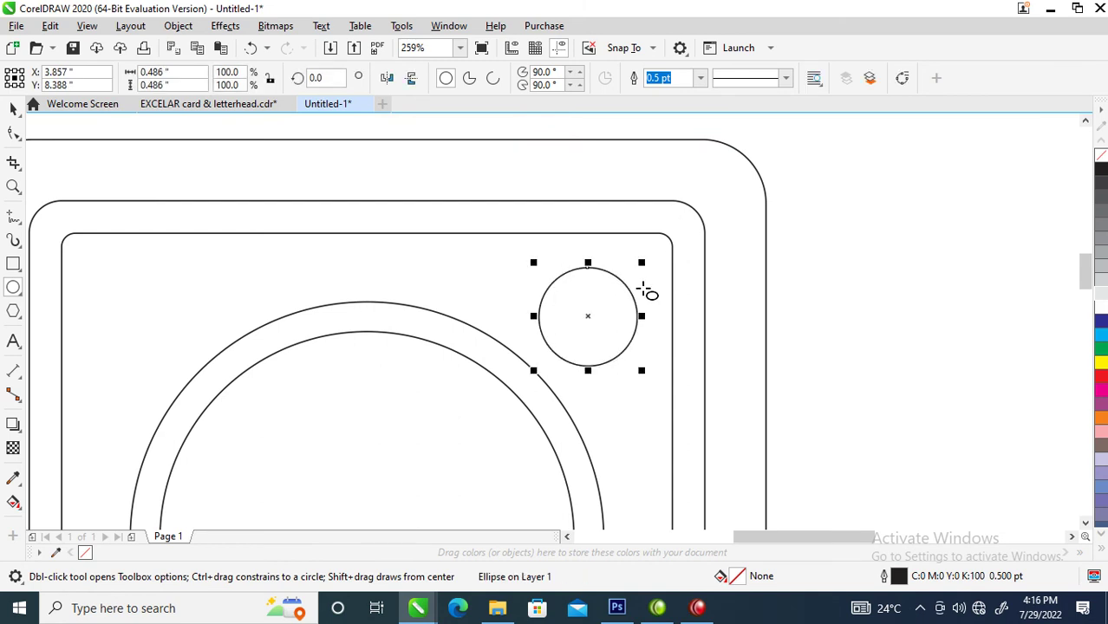
pyautogui.press('space')
pyautogui.moveTo(592, 319); pyautogui.dragTo(594, 313)
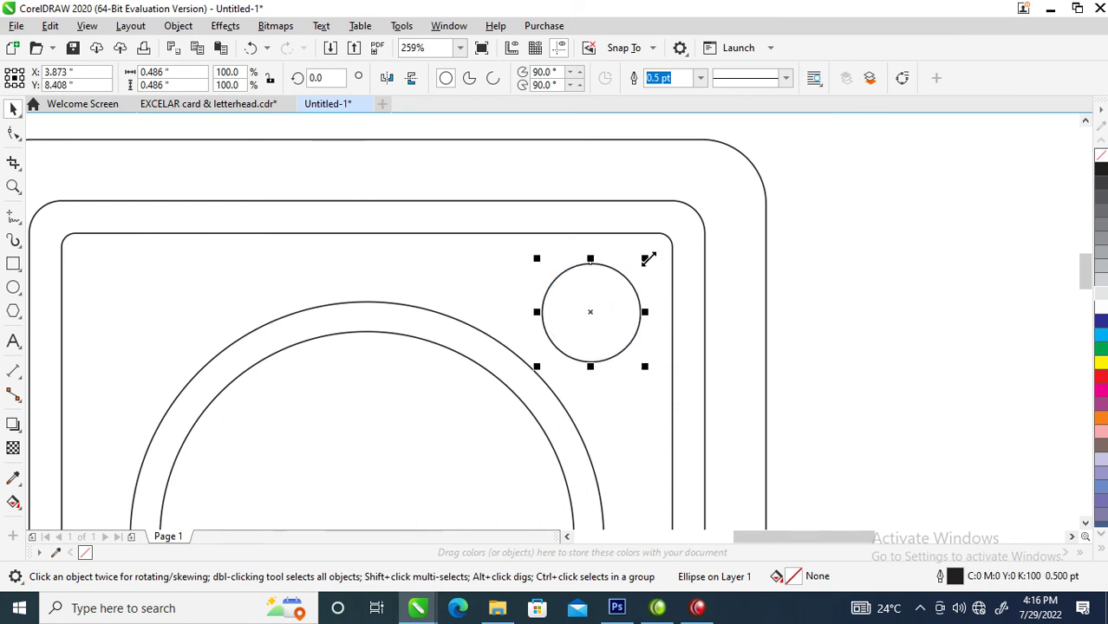
pyautogui.moveTo(649, 258); pyautogui.dragTo(630, 286)
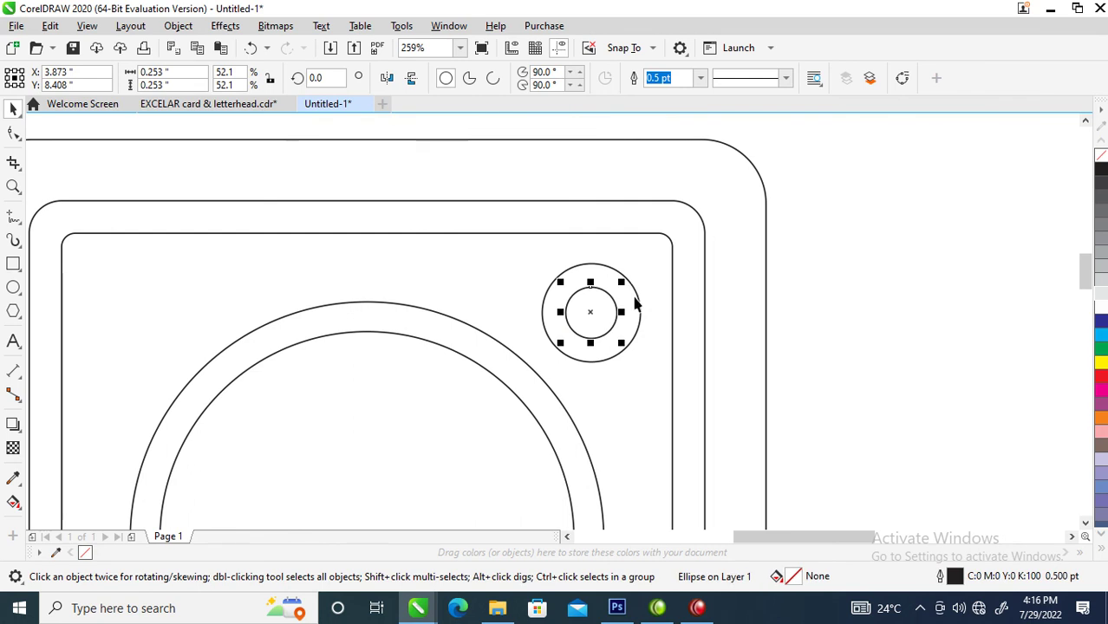
# Step: Combine the two lens circles into a 0.486-inch ring, then select the whole design
pyautogui.keyDown('shift'); pyautogui.click(590, 263); pyautogui.keyUp('shift')
pyautogui.hotkey('ctrl', 'l')
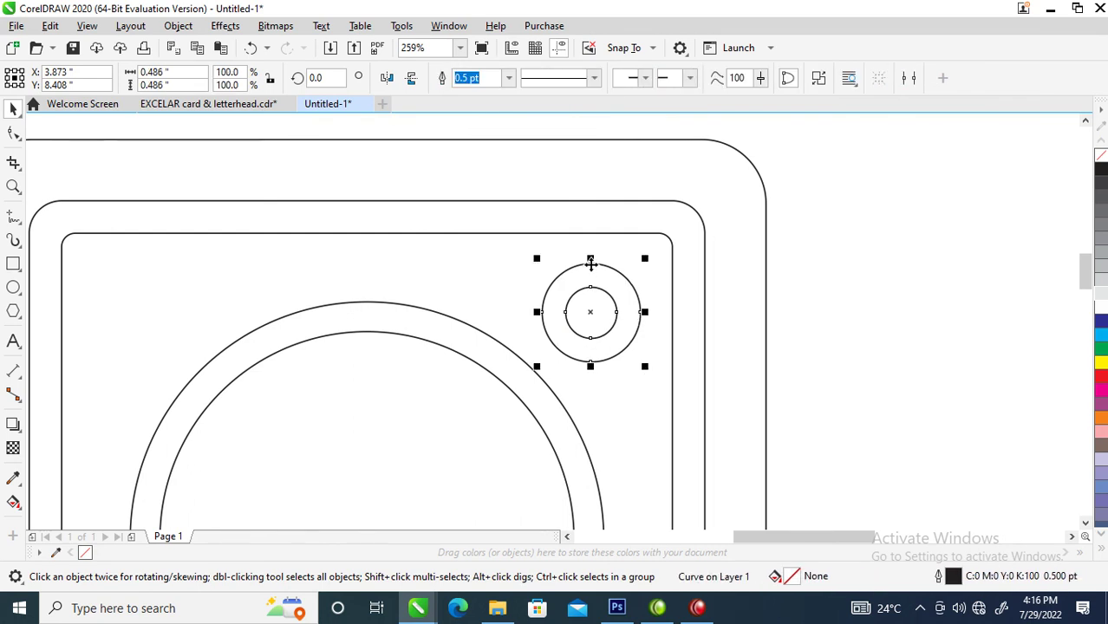
pyautogui.scroll(-6, 590, 263)
pyautogui.press('z')
pyautogui.moveTo(451, 214); pyautogui.dragTo(670, 374)
pyautogui.press('space')
pyautogui.moveTo(384, 162); pyautogui.dragTo(766, 444)
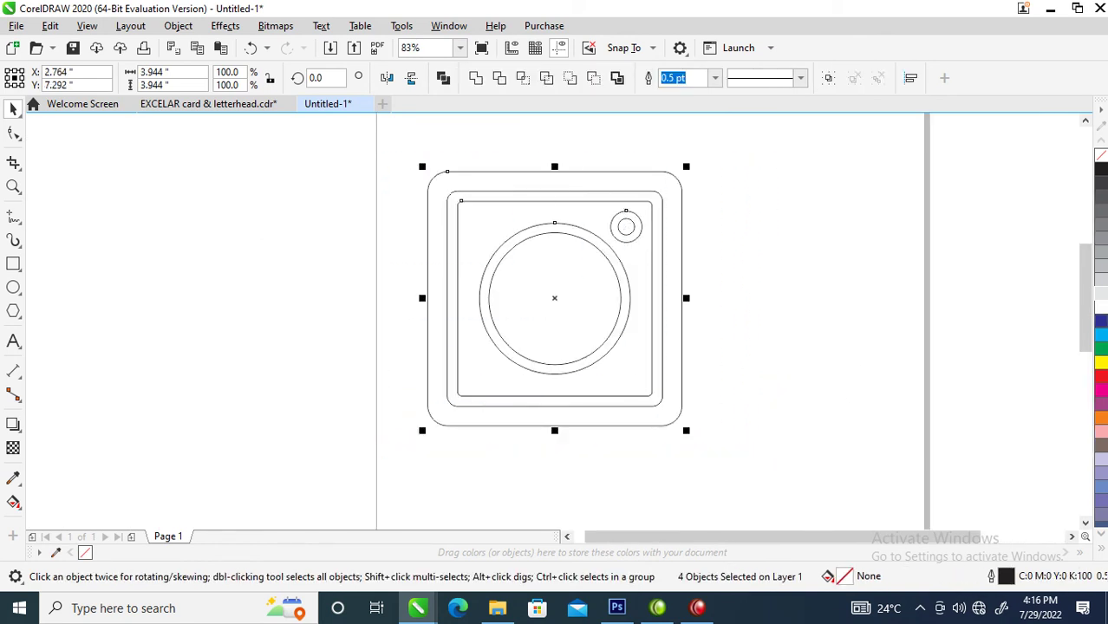
# Step: Fill the camera outline shapes white and the outer rounded square solid blue
pyautogui.click(1100, 307)
pyautogui.click(703, 204)
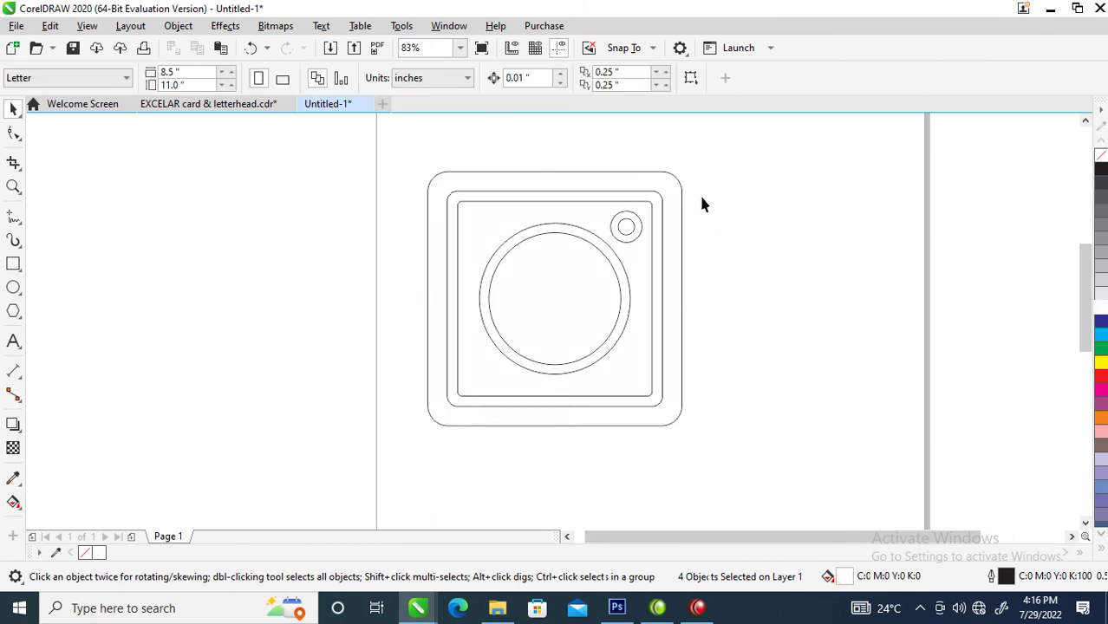
pyautogui.click(671, 177)
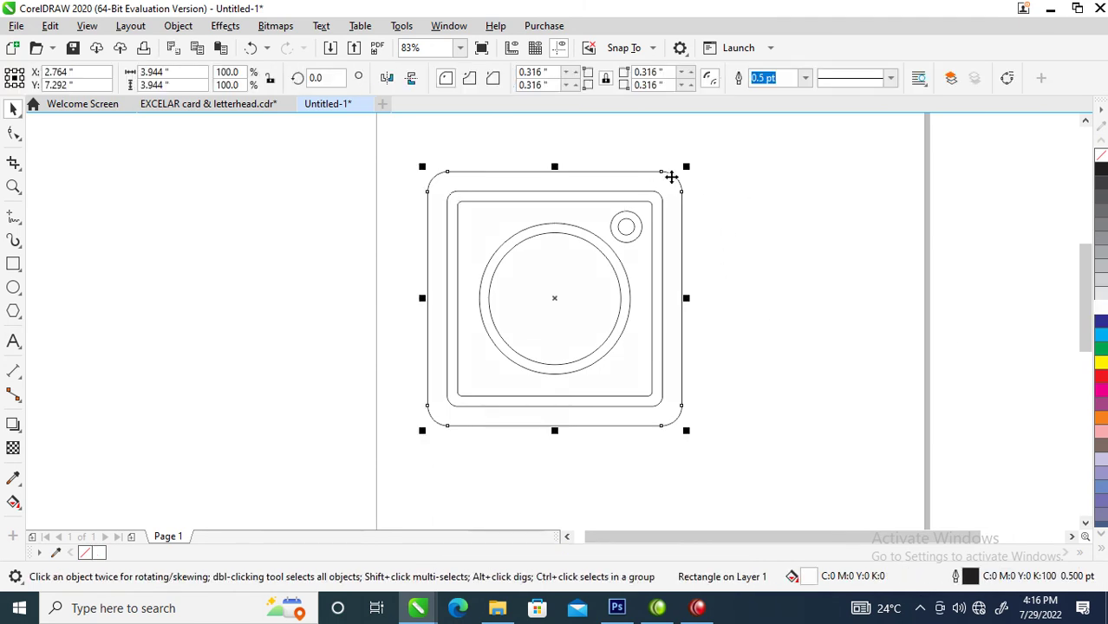
pyautogui.moveTo(676, 181); pyautogui.dragTo(725, 148)
pyautogui.hotkey('ctrl', 'z')
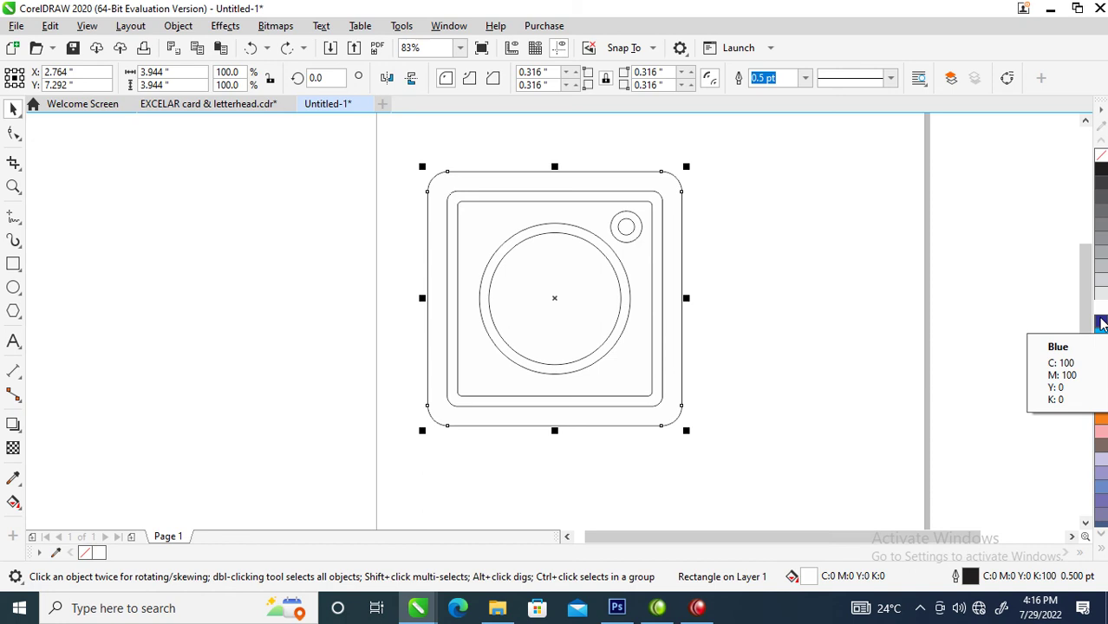
pyautogui.click(1101, 322)
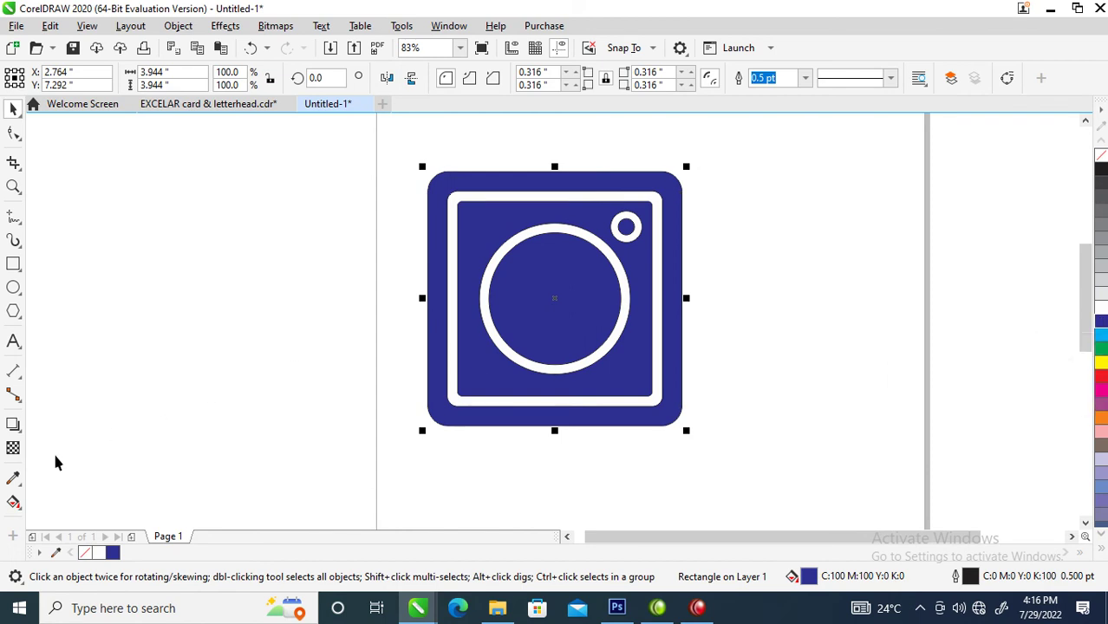
pyautogui.click(13, 503)
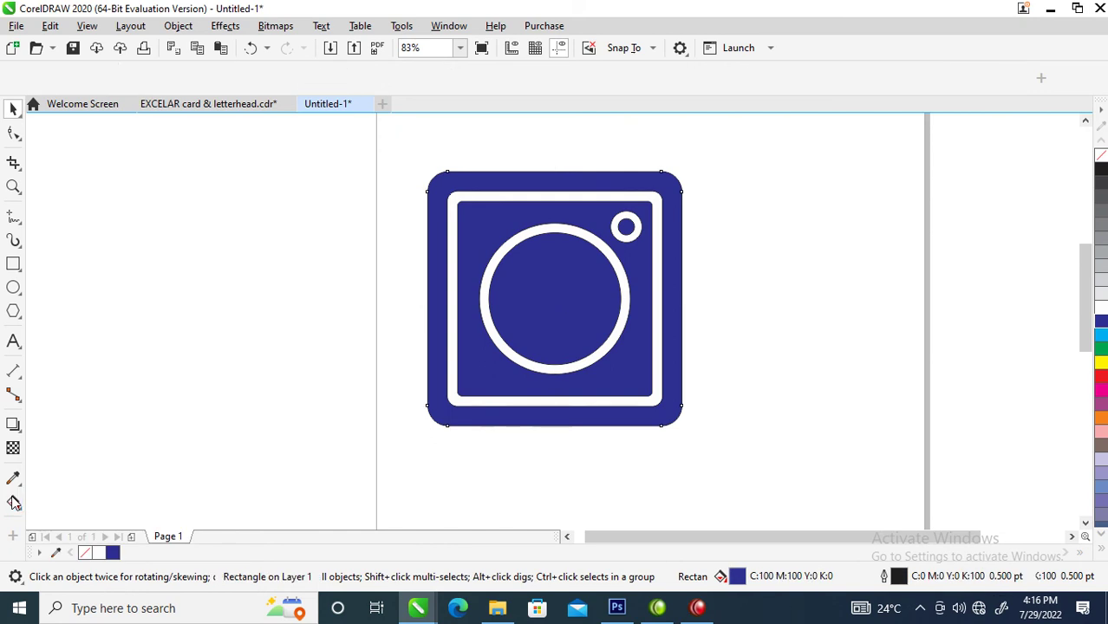
# Step: Apply a diagonal fountain fill from blue at top left through red to yellow
pyautogui.moveTo(480, 176); pyautogui.dragTo(602, 428)
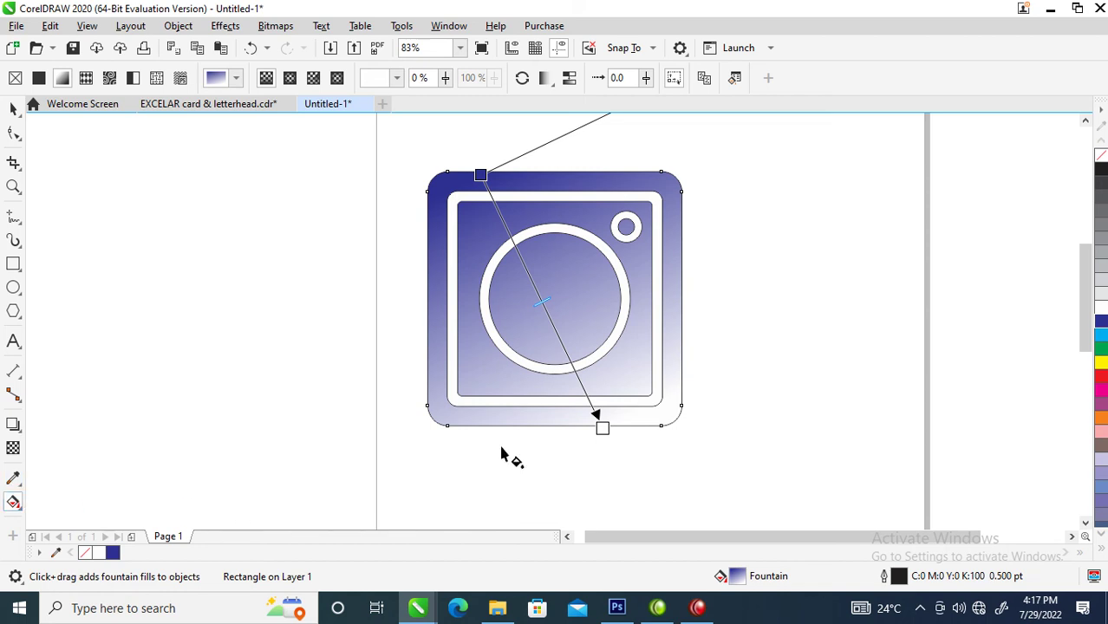
pyautogui.doubleClick(503, 223)
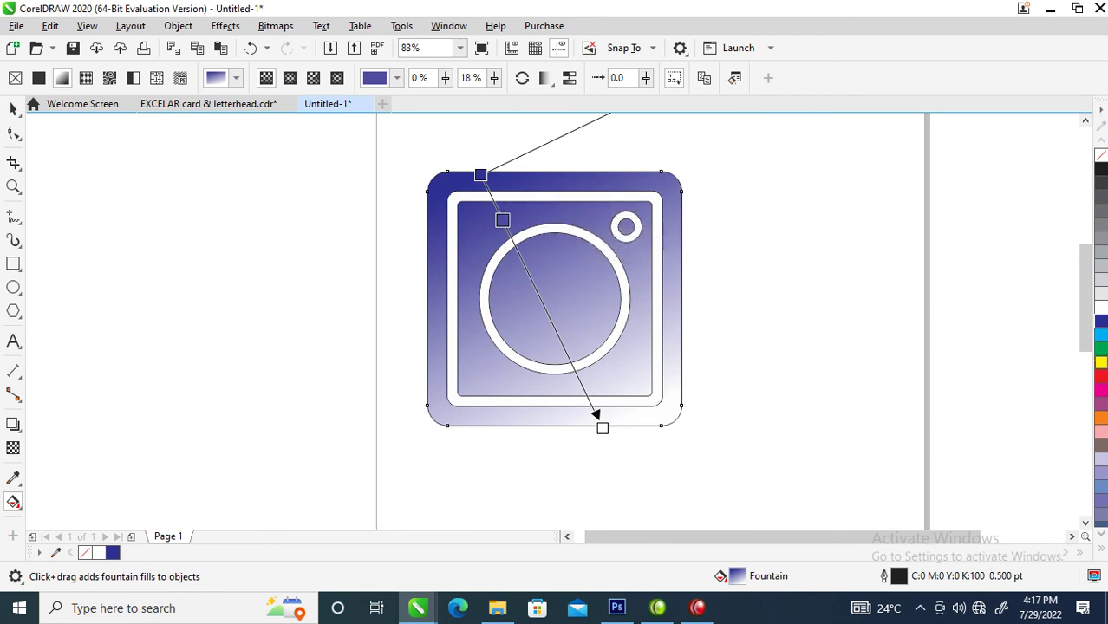
pyautogui.click(1102, 378)
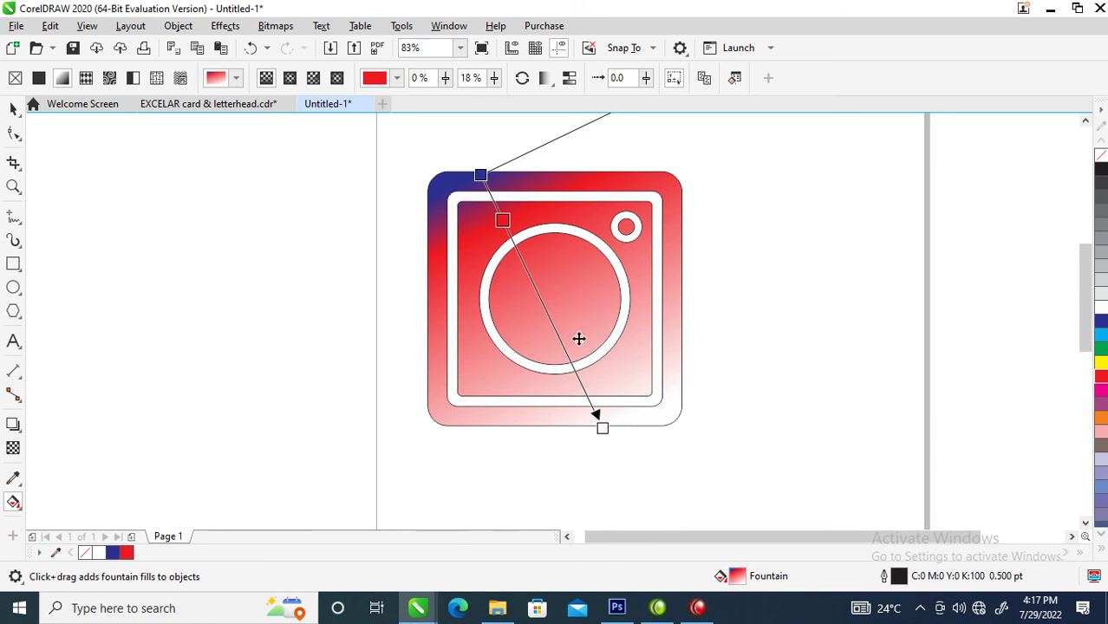
pyautogui.click(603, 428)
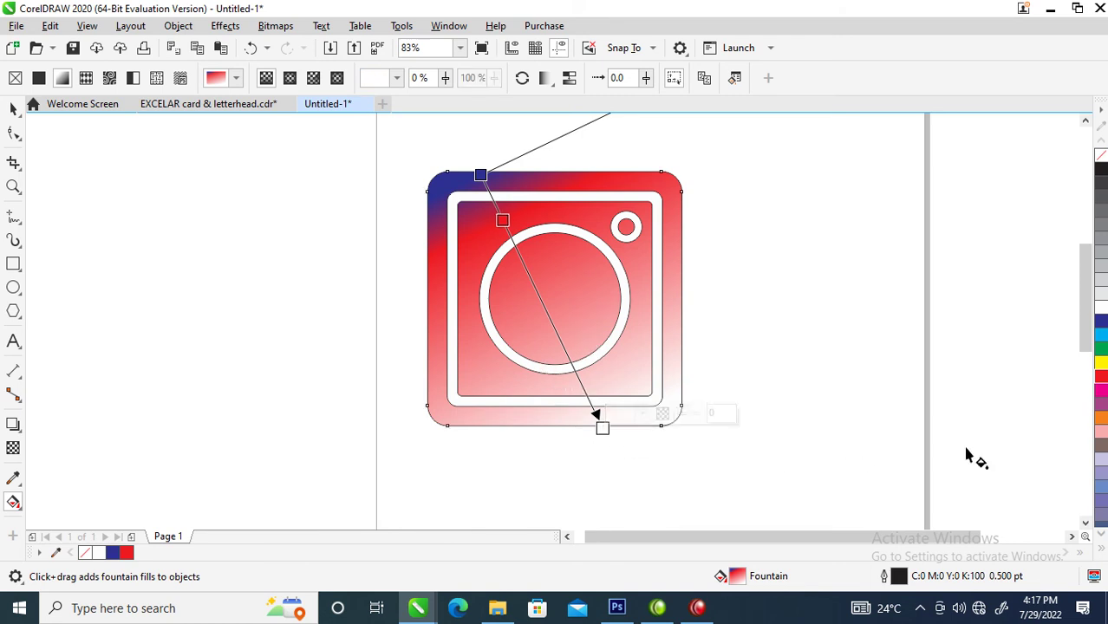
pyautogui.click(1101, 362)
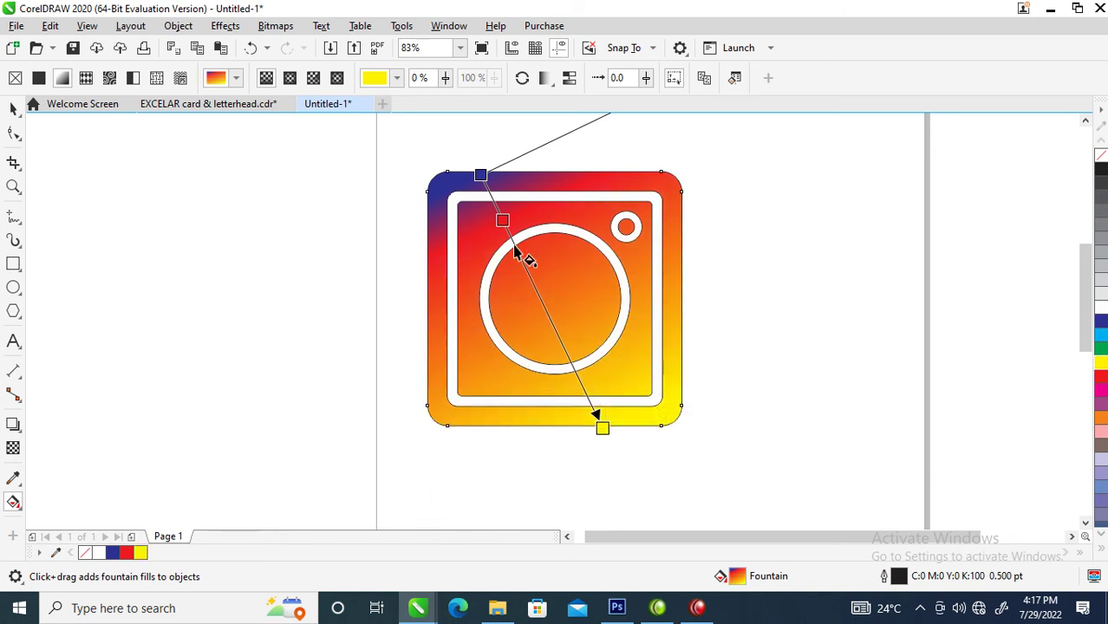
pyautogui.moveTo(503, 220); pyautogui.dragTo(532, 284)
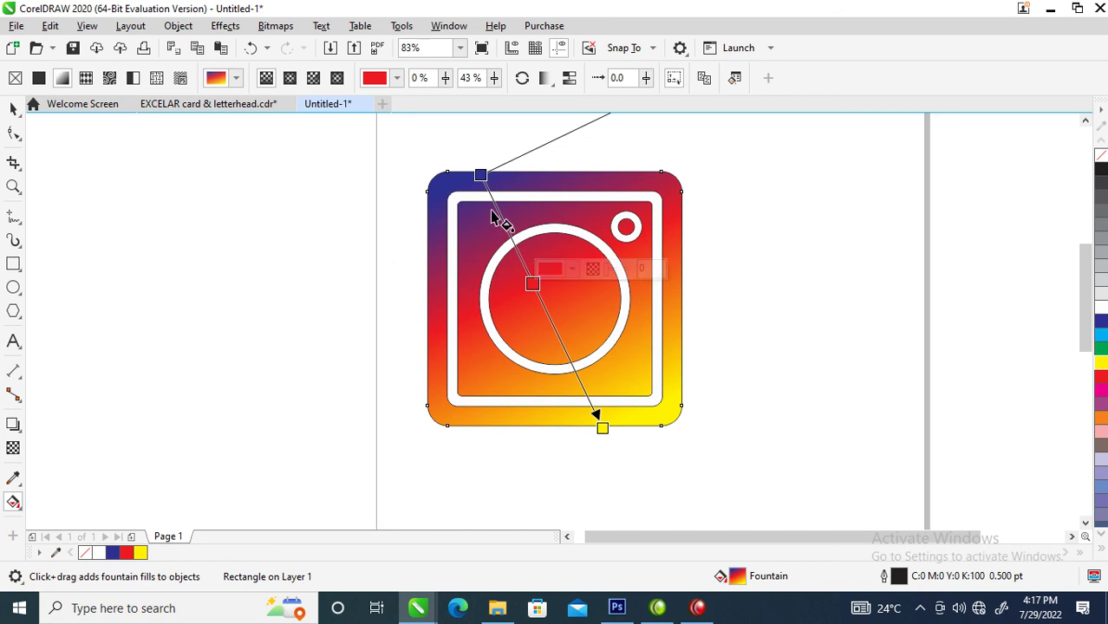
pyautogui.moveTo(481, 176); pyautogui.dragTo(523, 203)
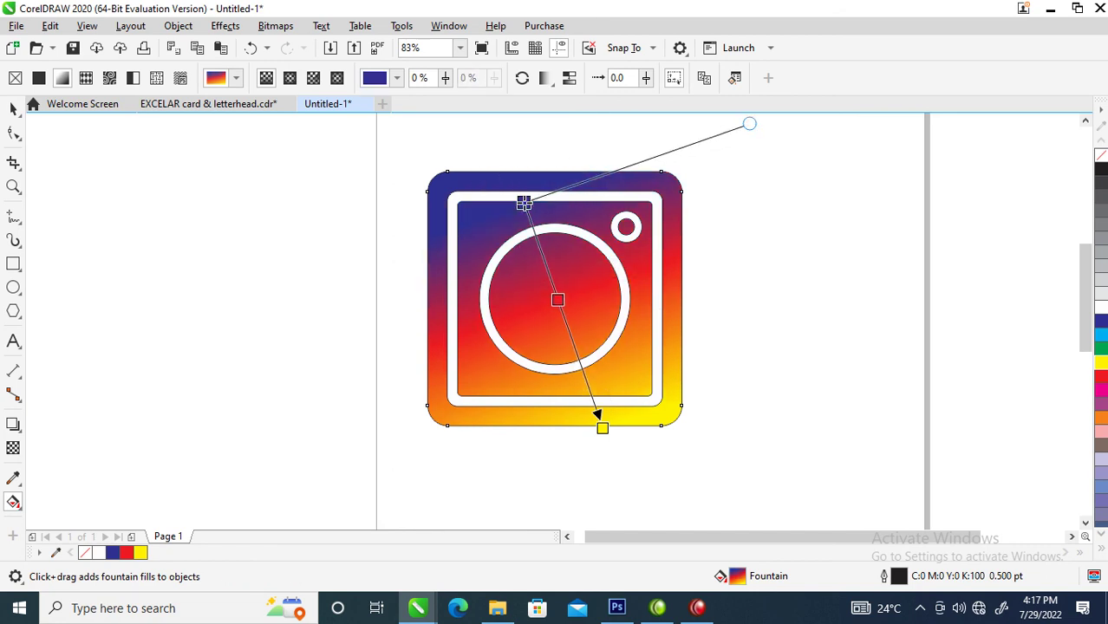
pyautogui.moveTo(602, 426); pyautogui.dragTo(639, 452)
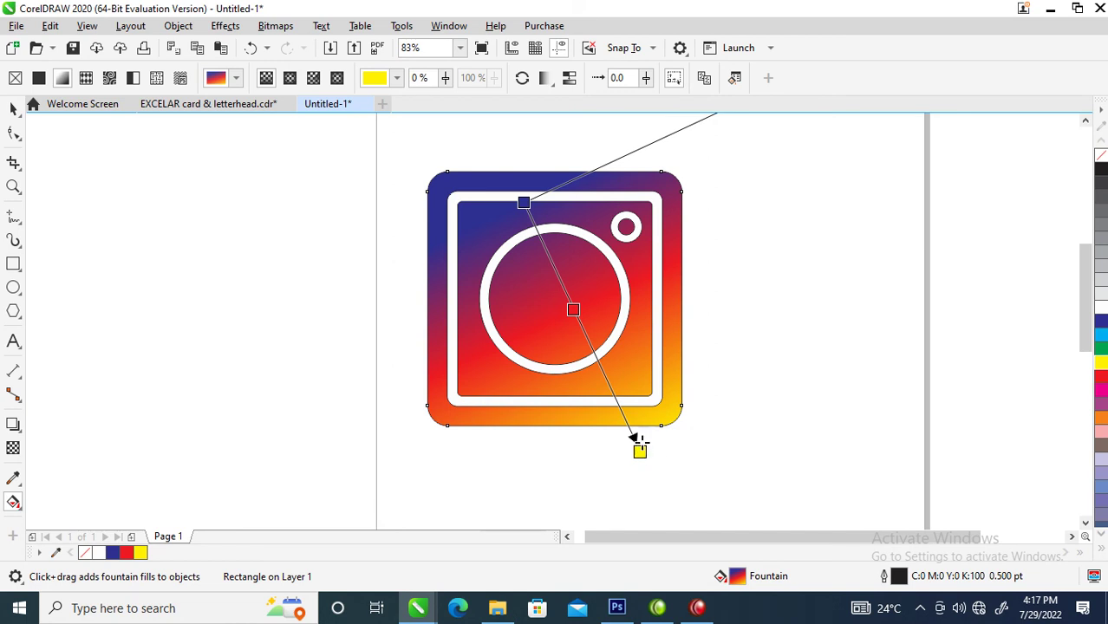
pyautogui.press('space')
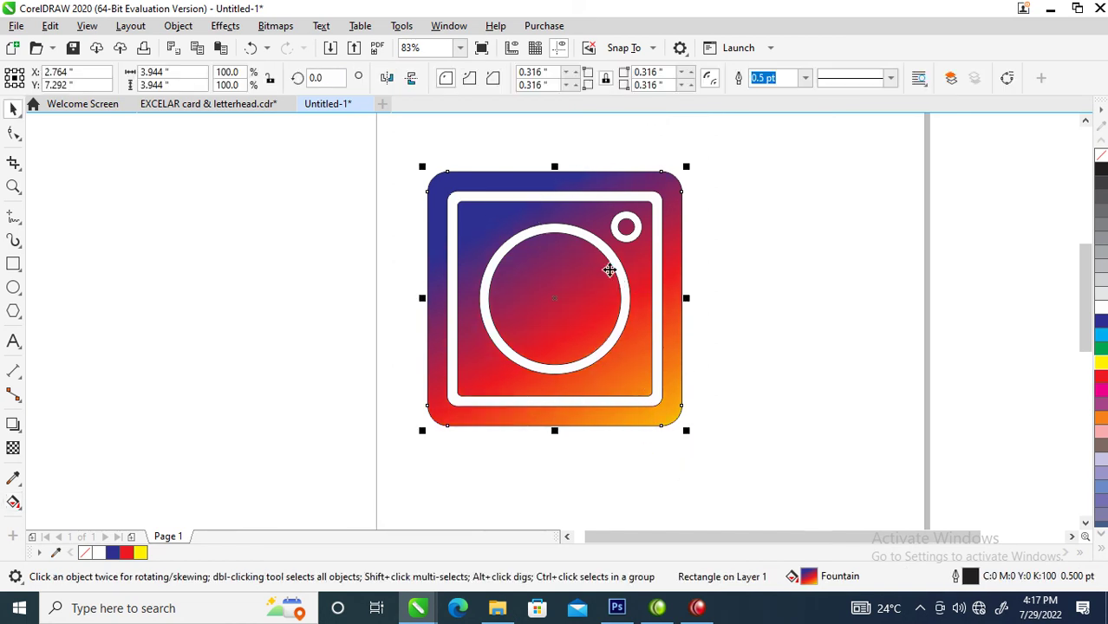
# Step: Scale down the white camera shapes and remove their black outlines
pyautogui.moveTo(370, 155); pyautogui.dragTo(682, 417)
pyautogui.moveTo(671, 183); pyautogui.dragTo(680, 226)
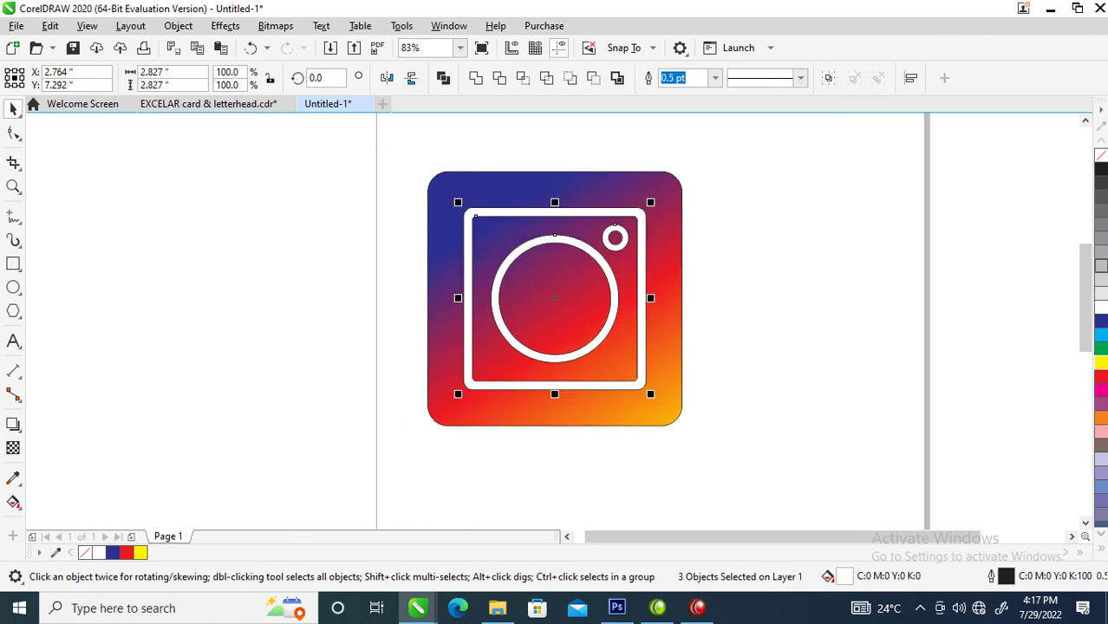
pyautogui.rightClick(1100, 156)
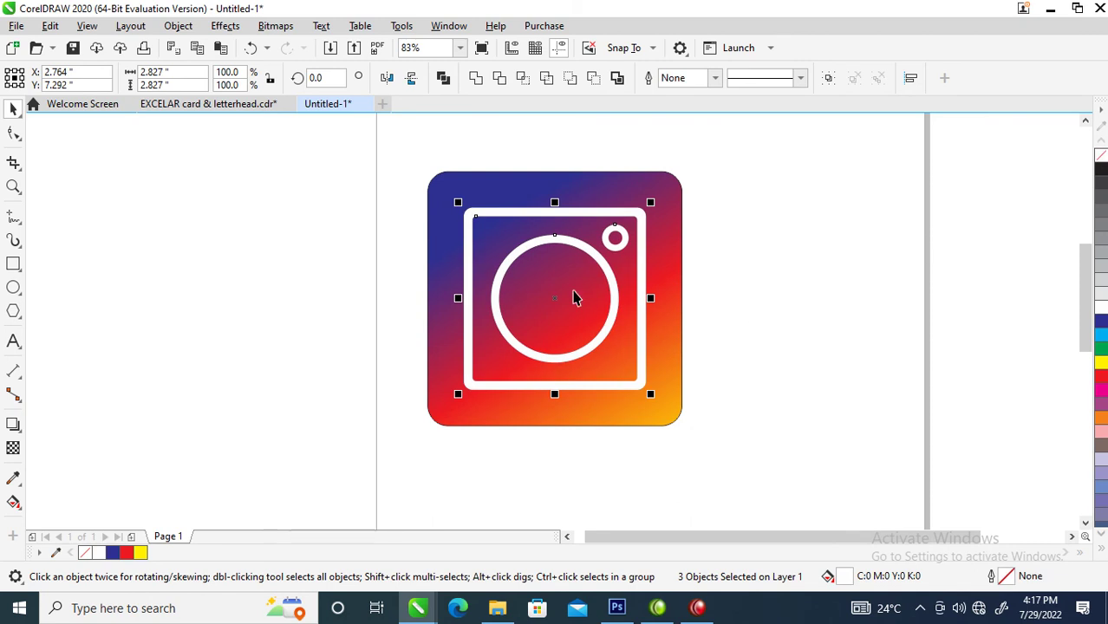
pyautogui.click(680, 212)
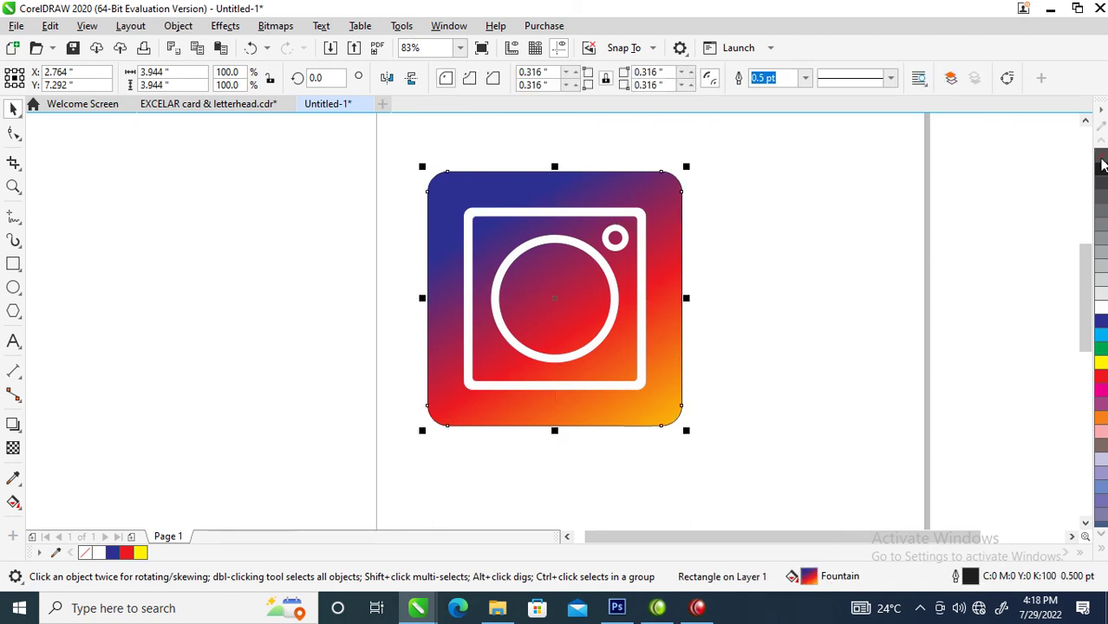
pyautogui.scroll(-4, 634, 252)
pyautogui.press('z')
pyautogui.moveTo(487, 188); pyautogui.dragTo(779, 347)
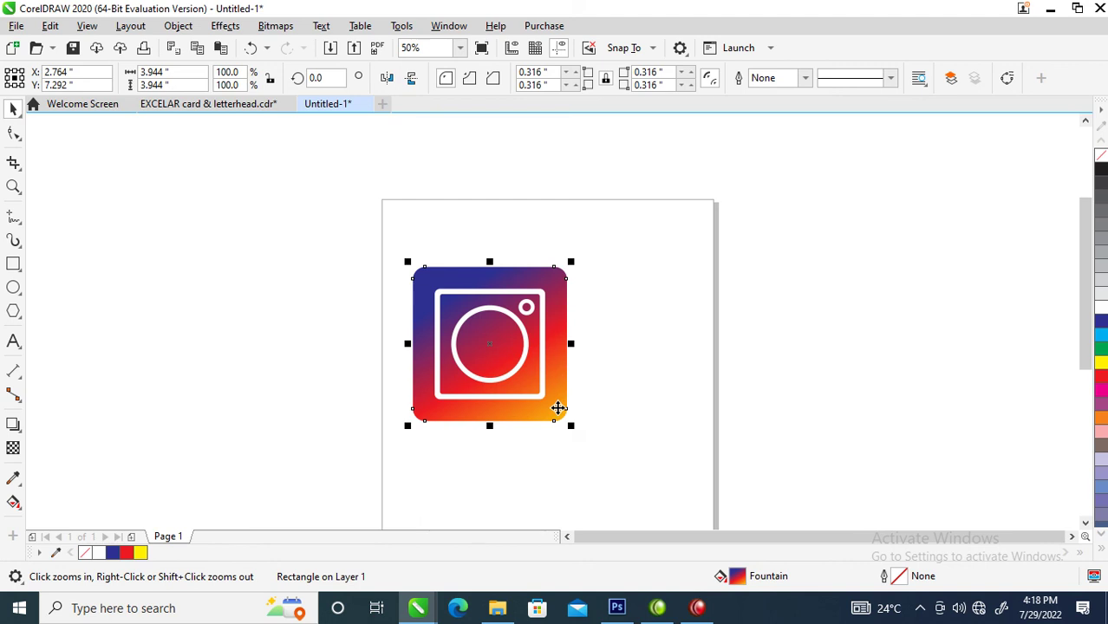
# Step: Change the square's fill to an elliptical fountain glowing yellow at lower left, fading to blue edges
pyautogui.click(555, 276)
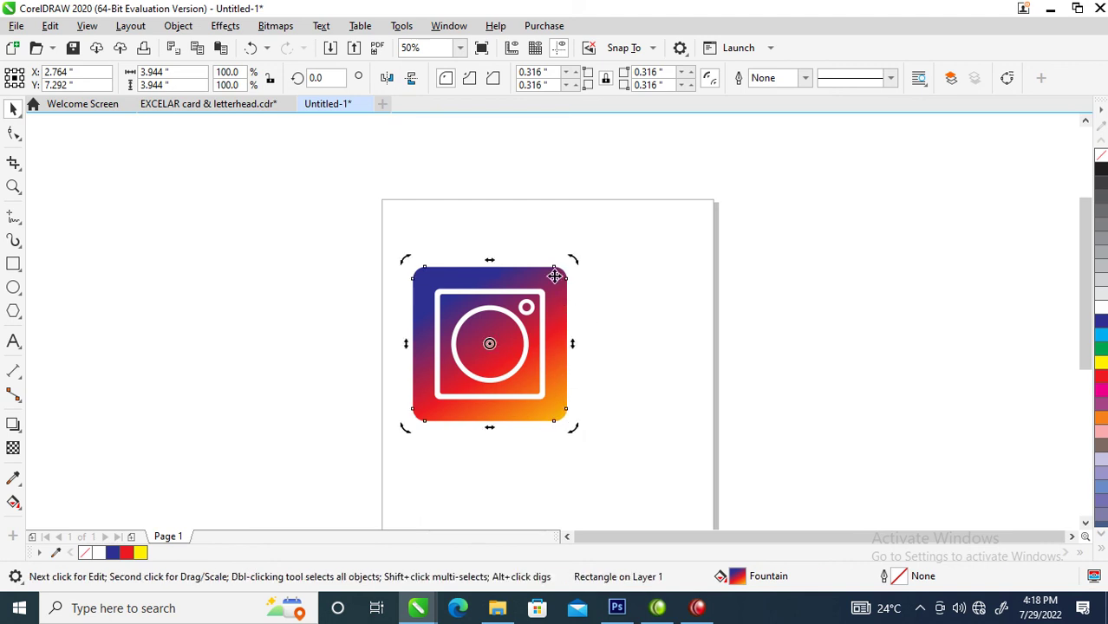
pyautogui.click(12, 505)
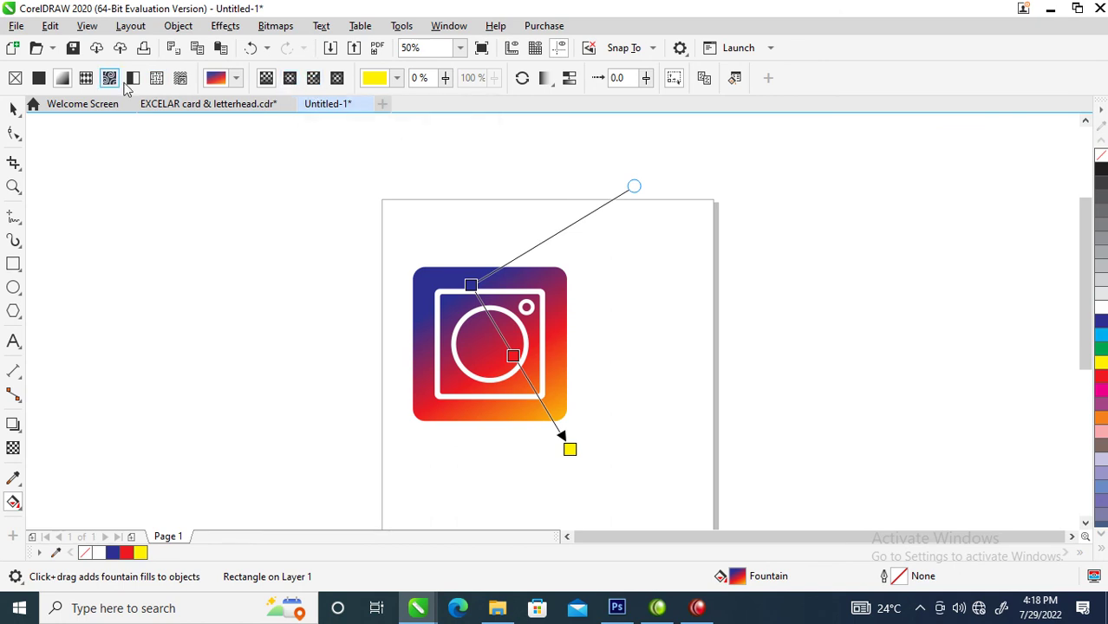
pyautogui.click(290, 80)
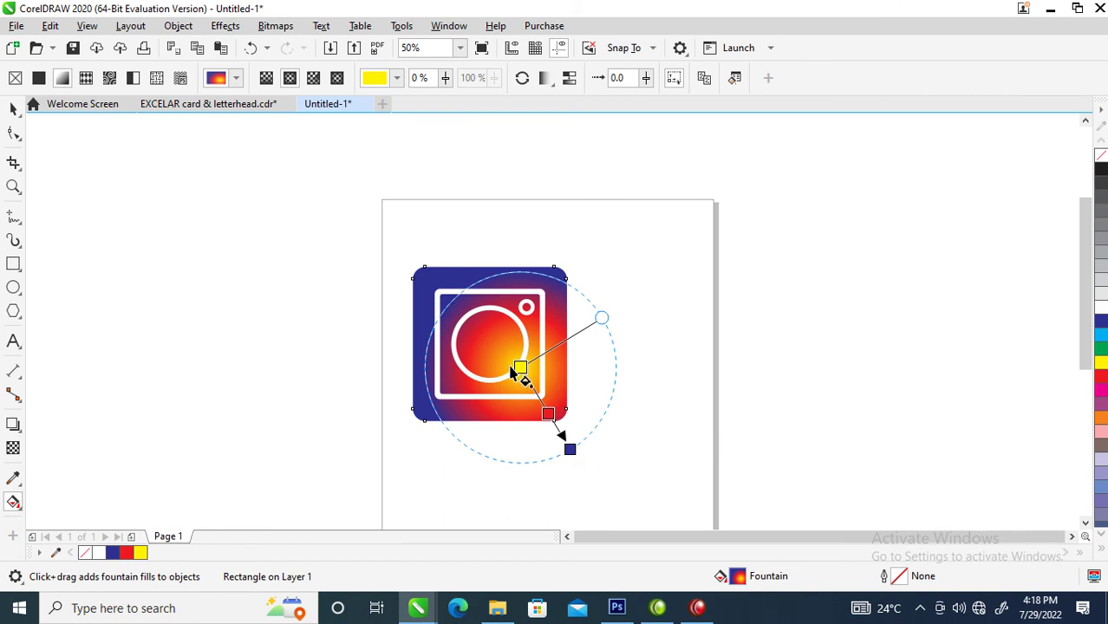
pyautogui.moveTo(520, 368)
pyautogui.mouseDown()
pyautogui.moveTo(487, 354)
pyautogui.moveTo(509, 356)
pyautogui.mouseUp()
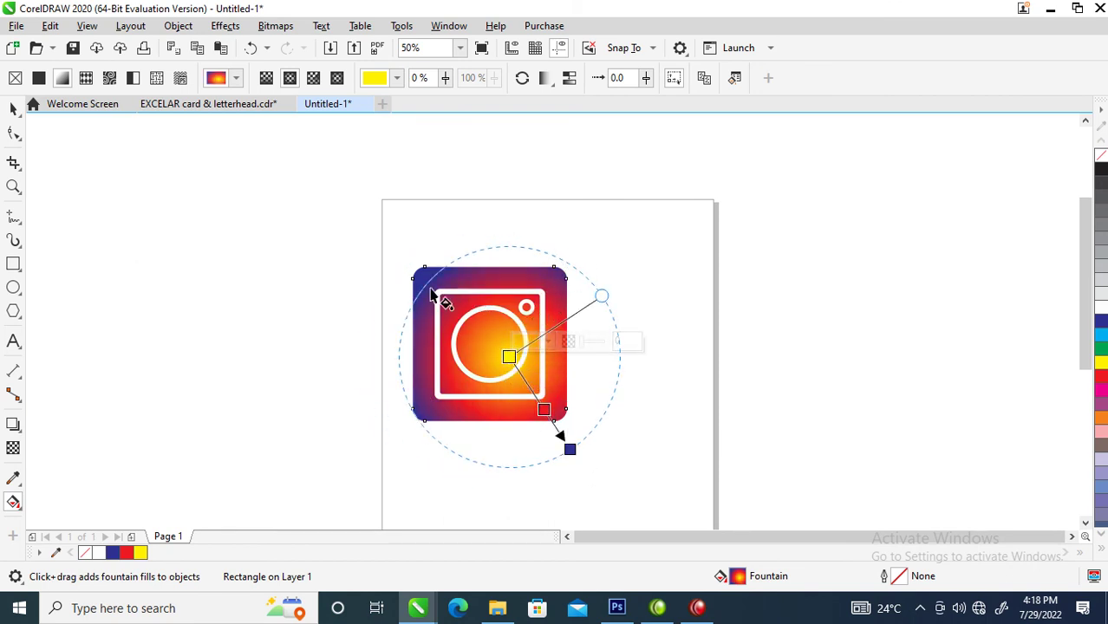
pyautogui.moveTo(504, 353); pyautogui.dragTo(523, 269)
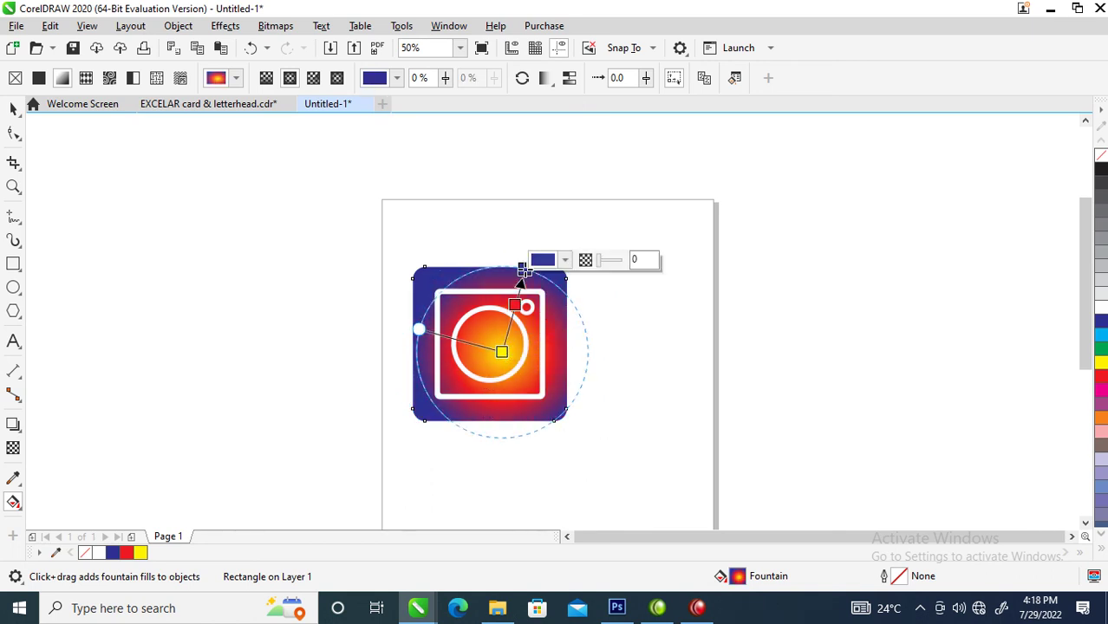
pyautogui.moveTo(500, 347); pyautogui.dragTo(472, 379)
pyautogui.moveTo(522, 272)
pyautogui.mouseDown()
pyautogui.moveTo(502, 289)
pyautogui.moveTo(509, 285)
pyautogui.mouseUp()
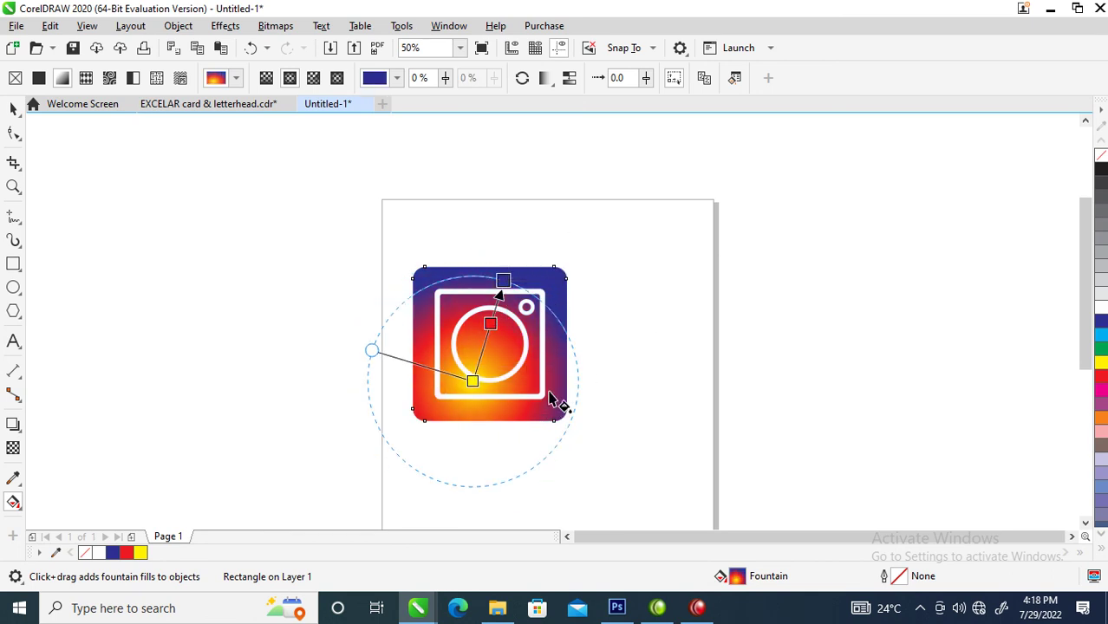
pyautogui.press('space')
pyautogui.press('F2')
pyautogui.moveTo(344, 205); pyautogui.dragTo(828, 451)
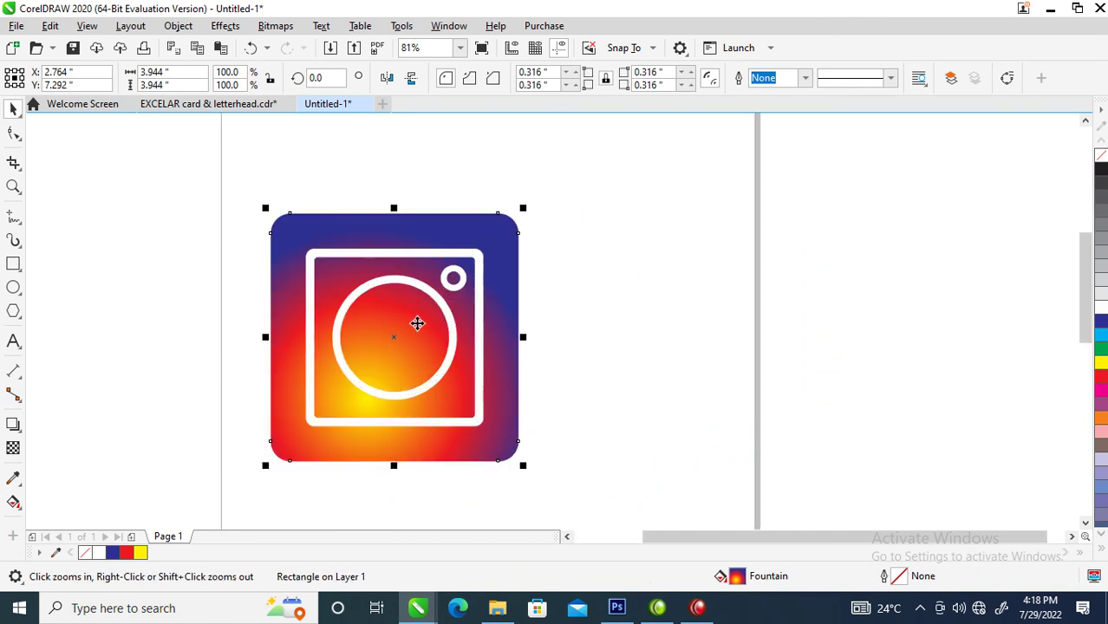
# Step: Scale the white camera outline up to fill more of the gradient square, then prepare the square's corners for reshaping
pyautogui.moveTo(240, 187); pyautogui.dragTo(498, 443)
pyautogui.click(512, 242)
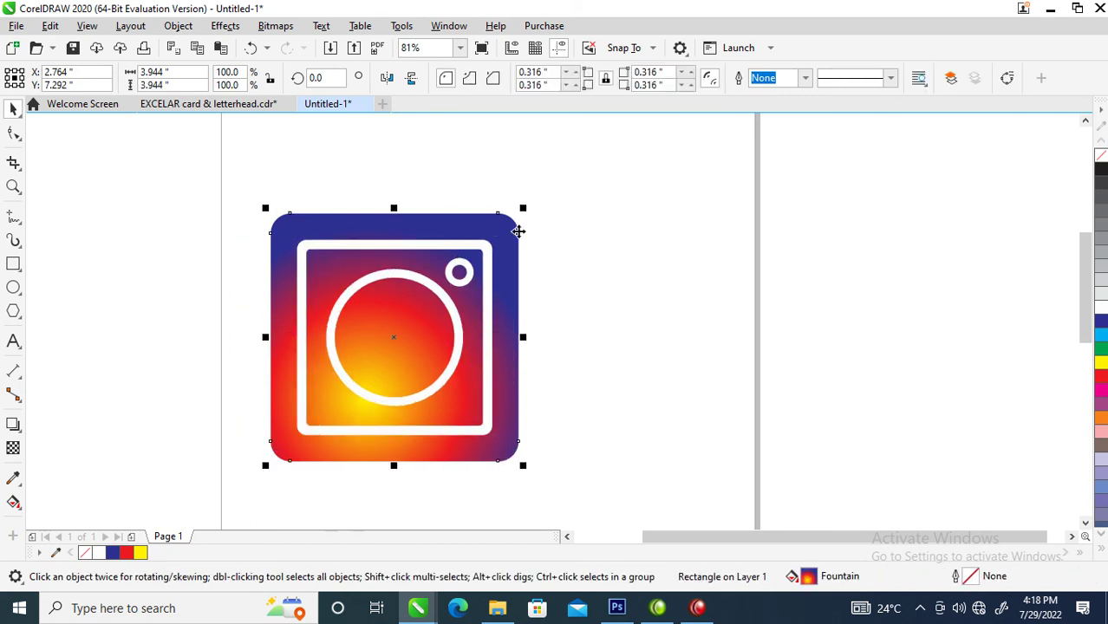
pyautogui.click(13, 133)
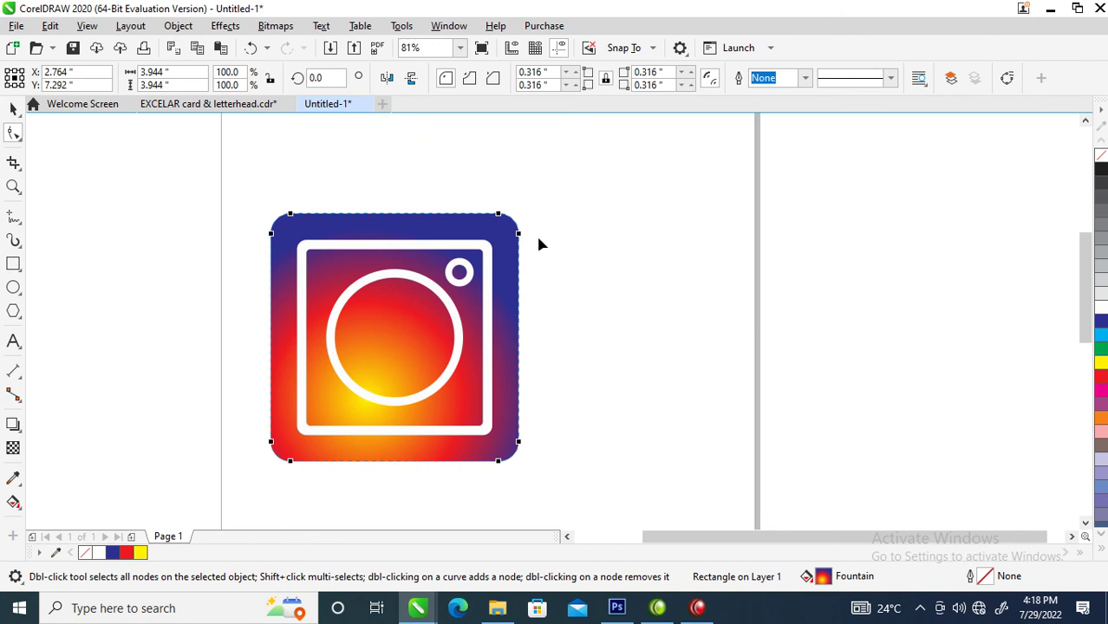